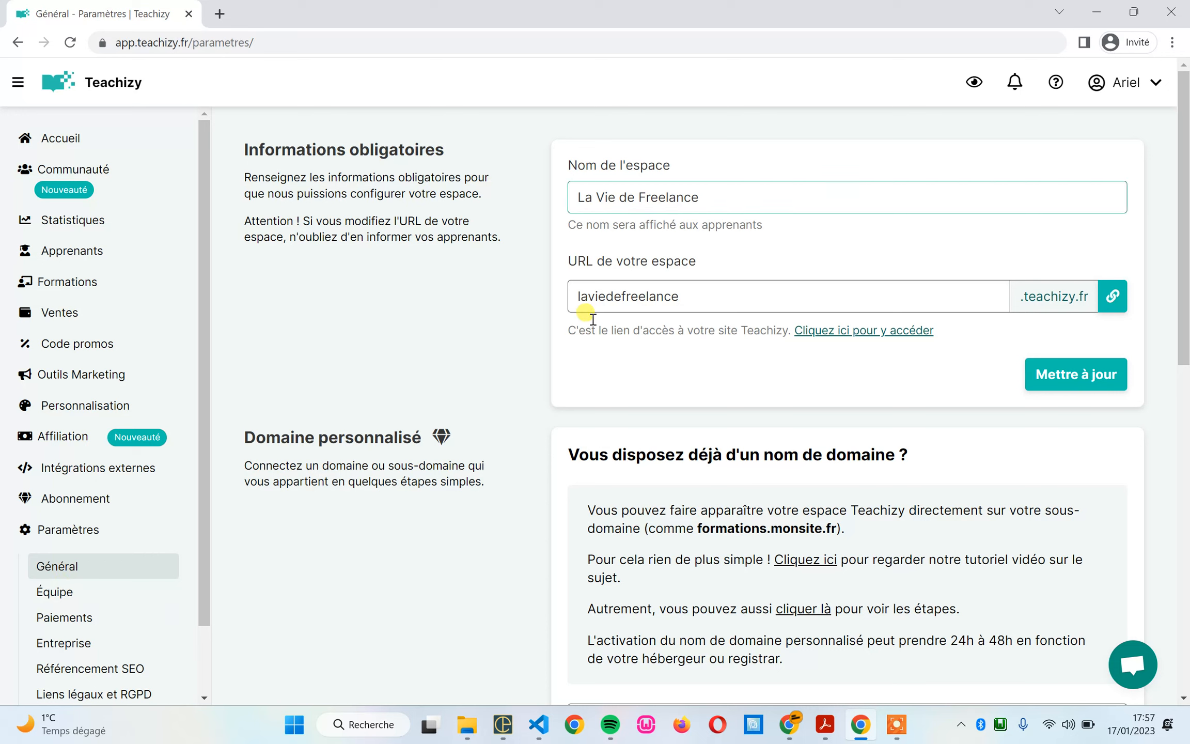
Step: Set the URL of the La Vie de Freelance space to 1885285 and save the general settings
{"action": "left_click", "coordinate": [721, 201]}
{"action": "triple_click", "coordinate": [600, 195]}
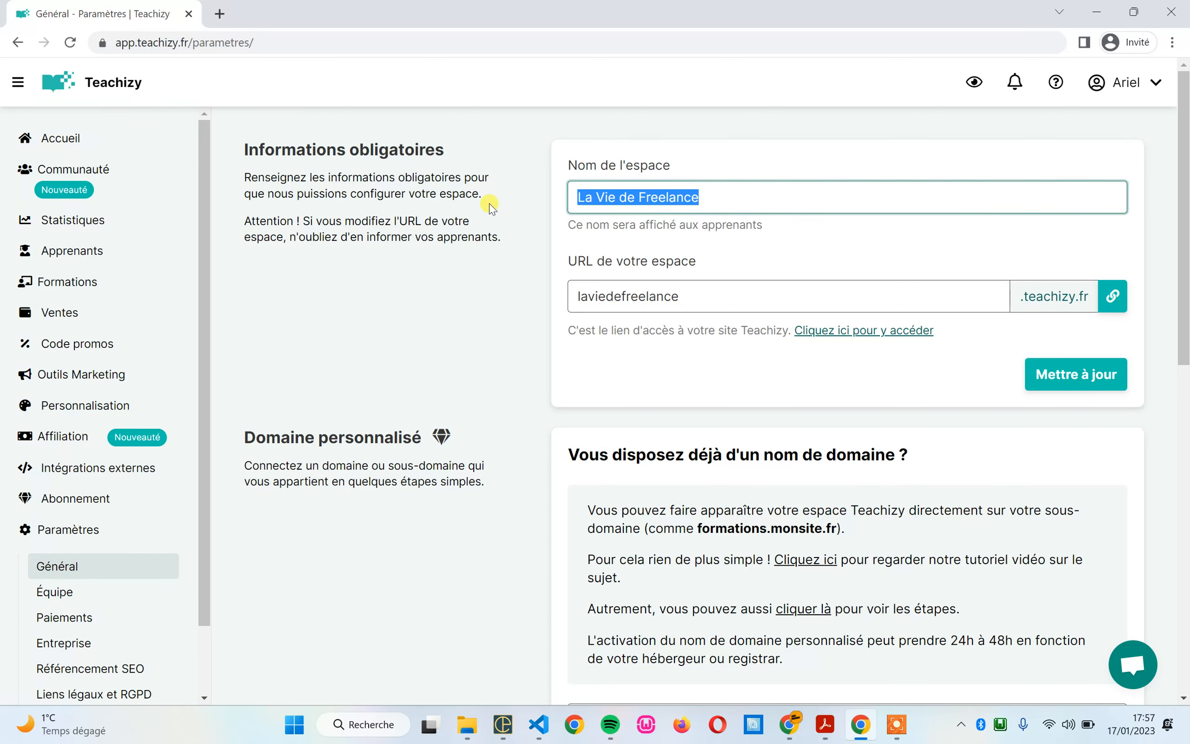
{"action": "triple_click", "coordinate": [701, 292]}
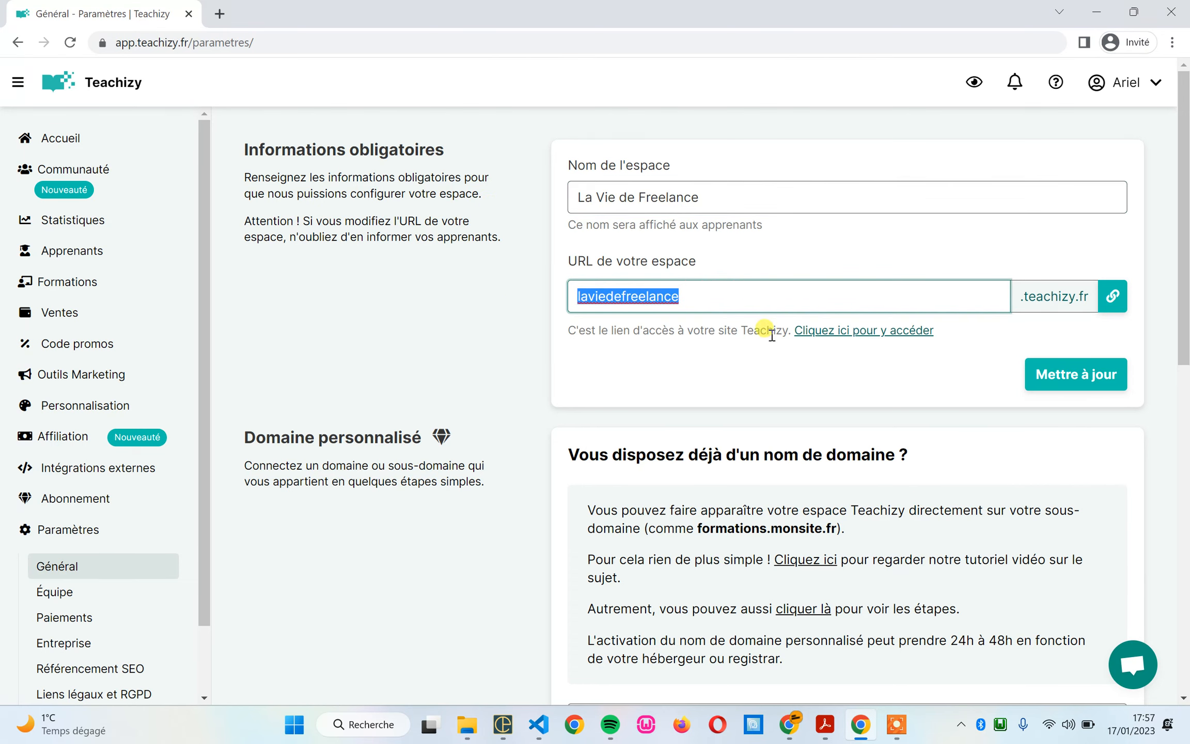
{"action": "type", "text": "1885285"}
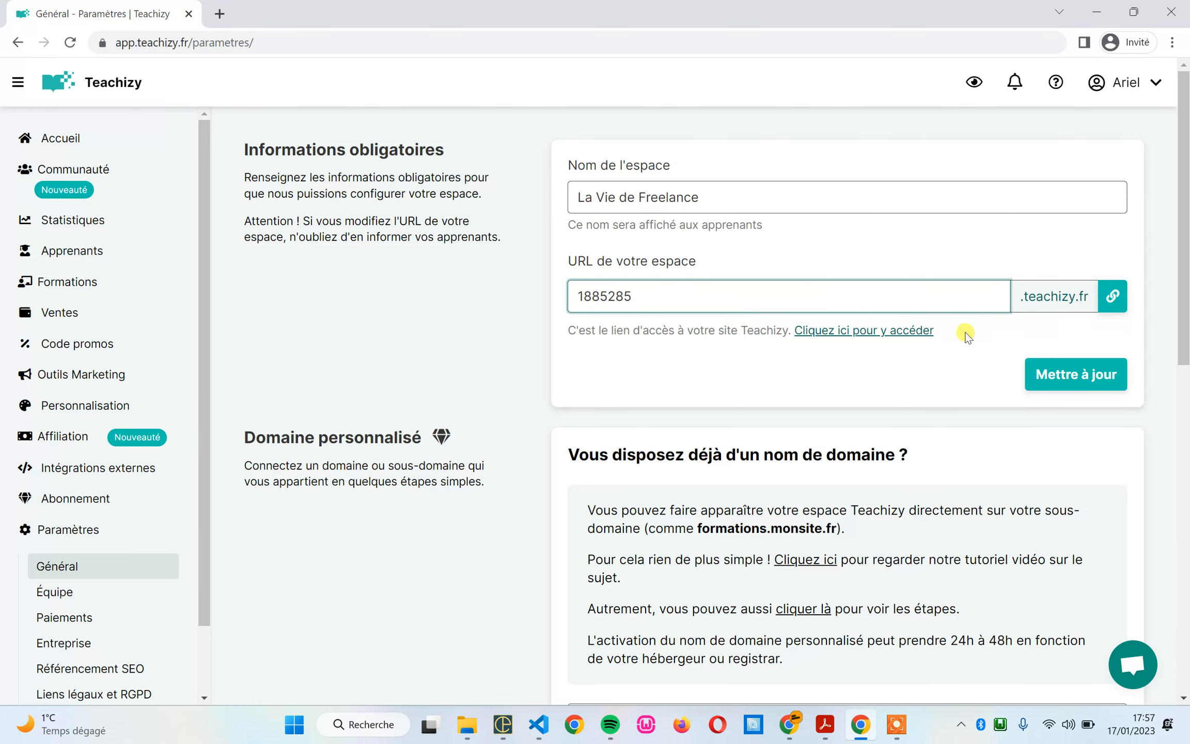
{"action": "left_click", "coordinate": [1081, 377]}
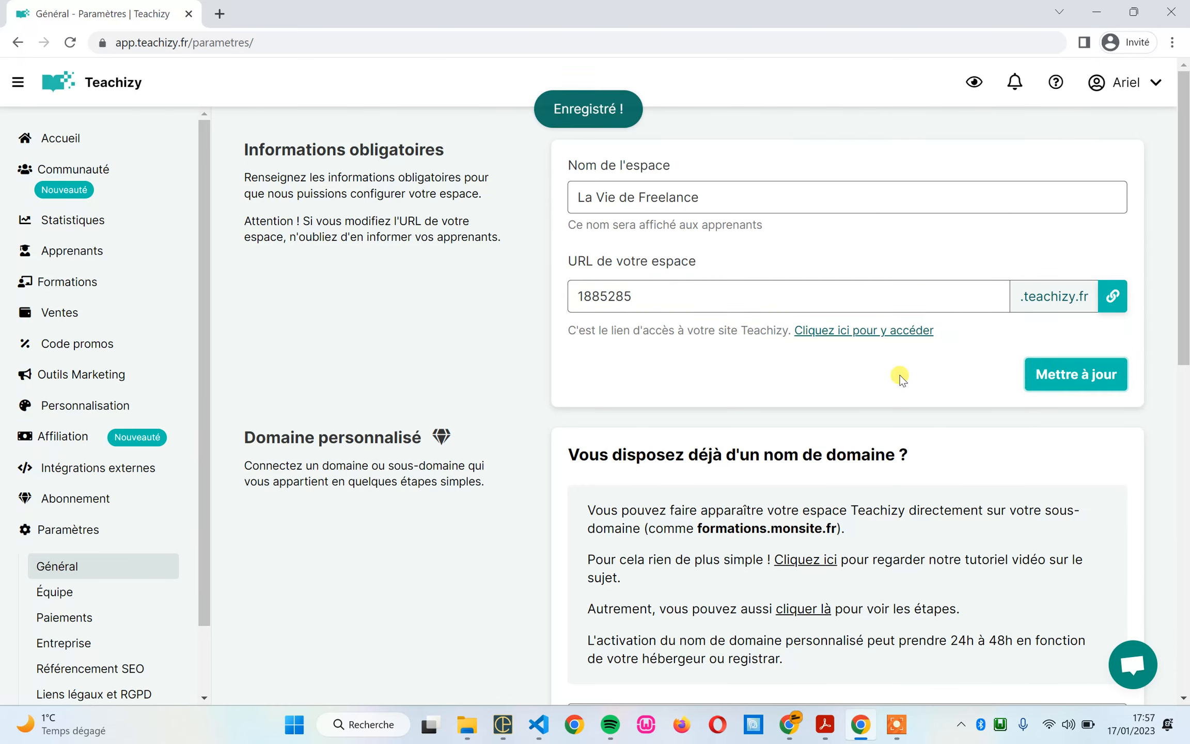
Step: Open the space's site from its access link, inspect the address's site information, and return to the Teachizy settings
{"action": "left_click", "coordinate": [859, 331]}
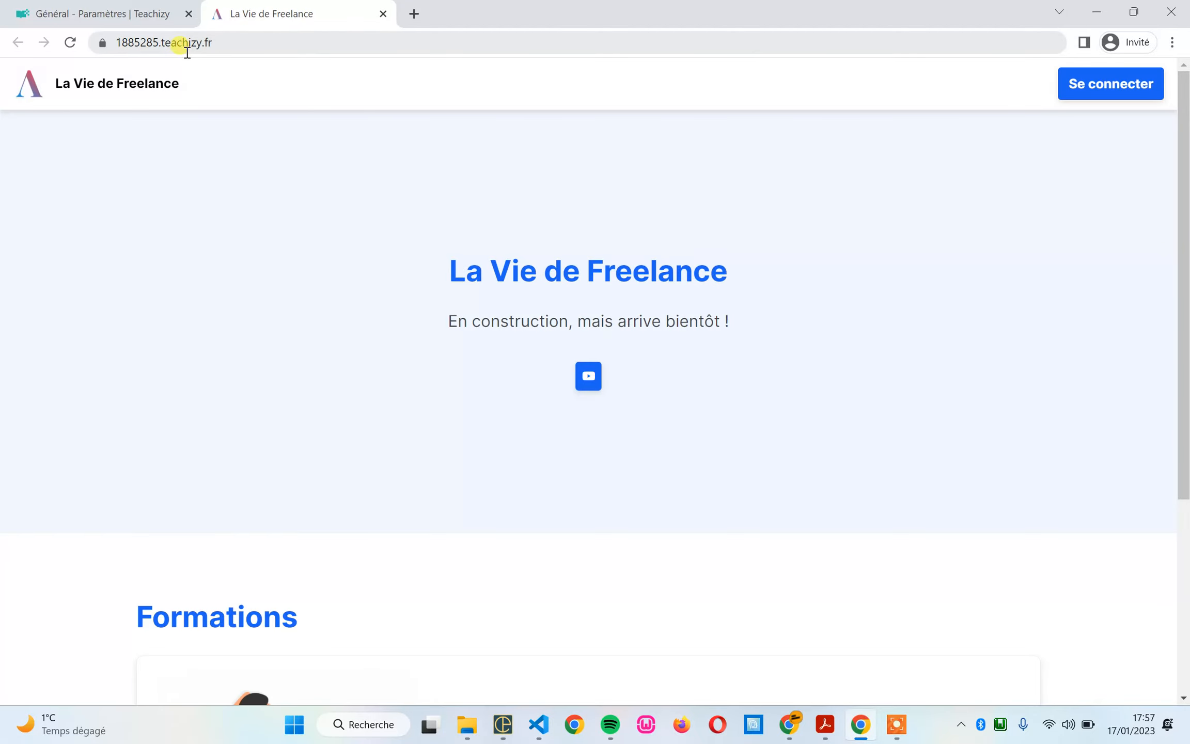
{"action": "left_click", "coordinate": [105, 44]}
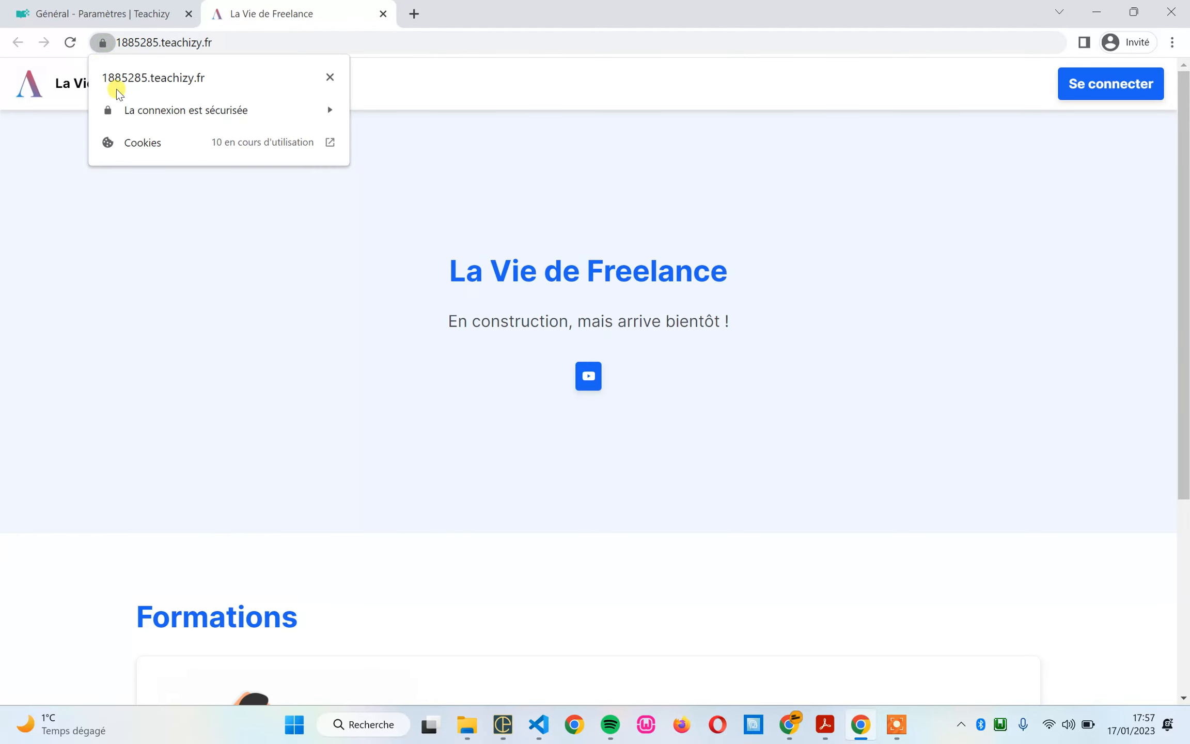
{"action": "left_click", "coordinate": [106, 22]}
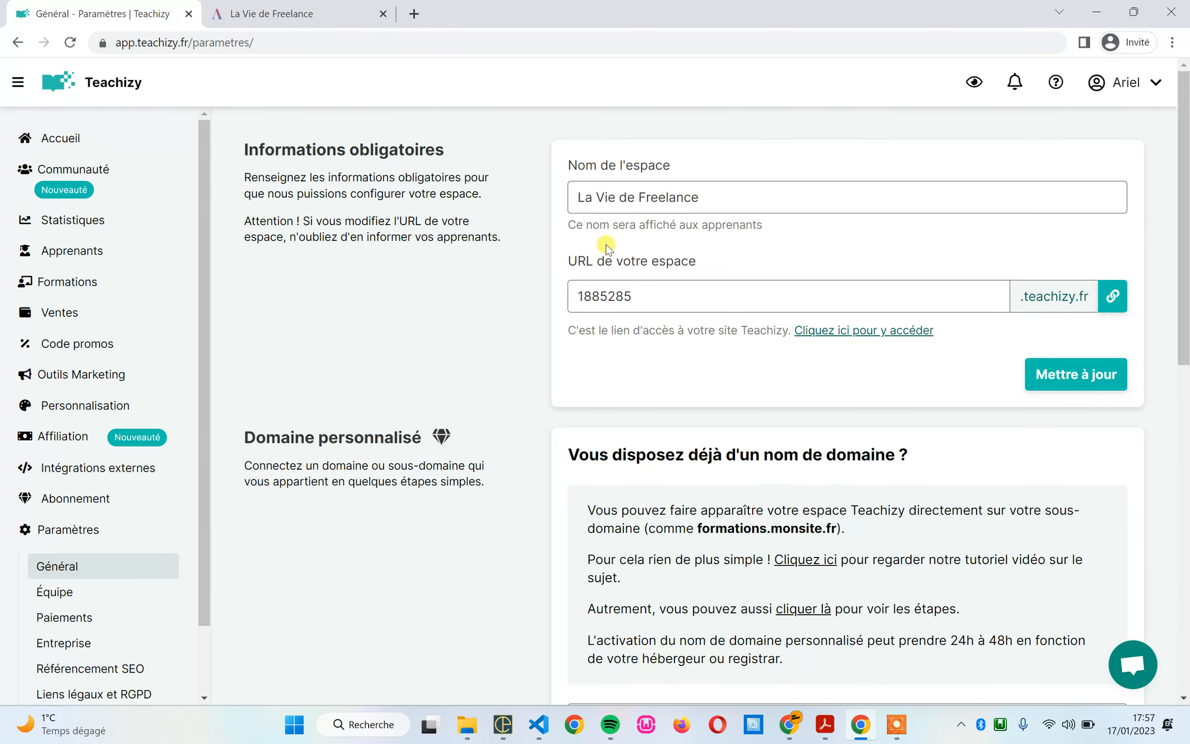
Step: Replace the space URL with laviedefreelance and submit it
{"action": "double_click", "coordinate": [669, 286]}
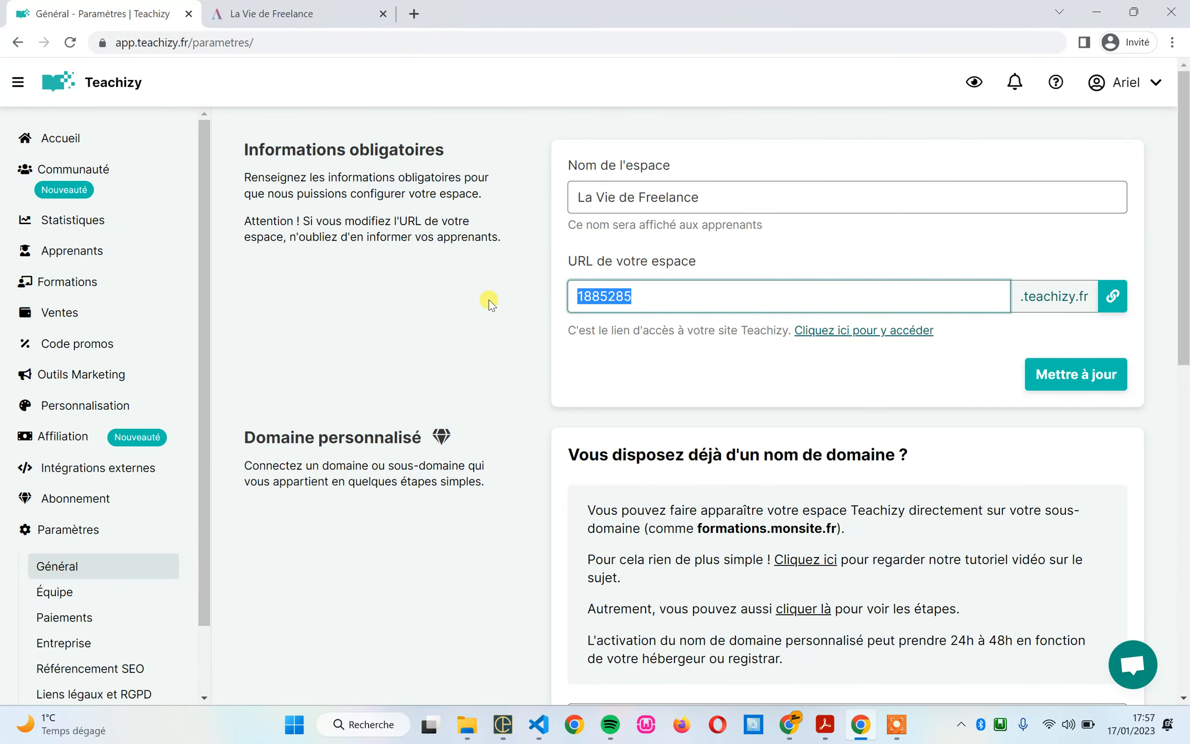
{"action": "type", "text": "laviedefreelance"}
{"action": "key", "text": "Return"}
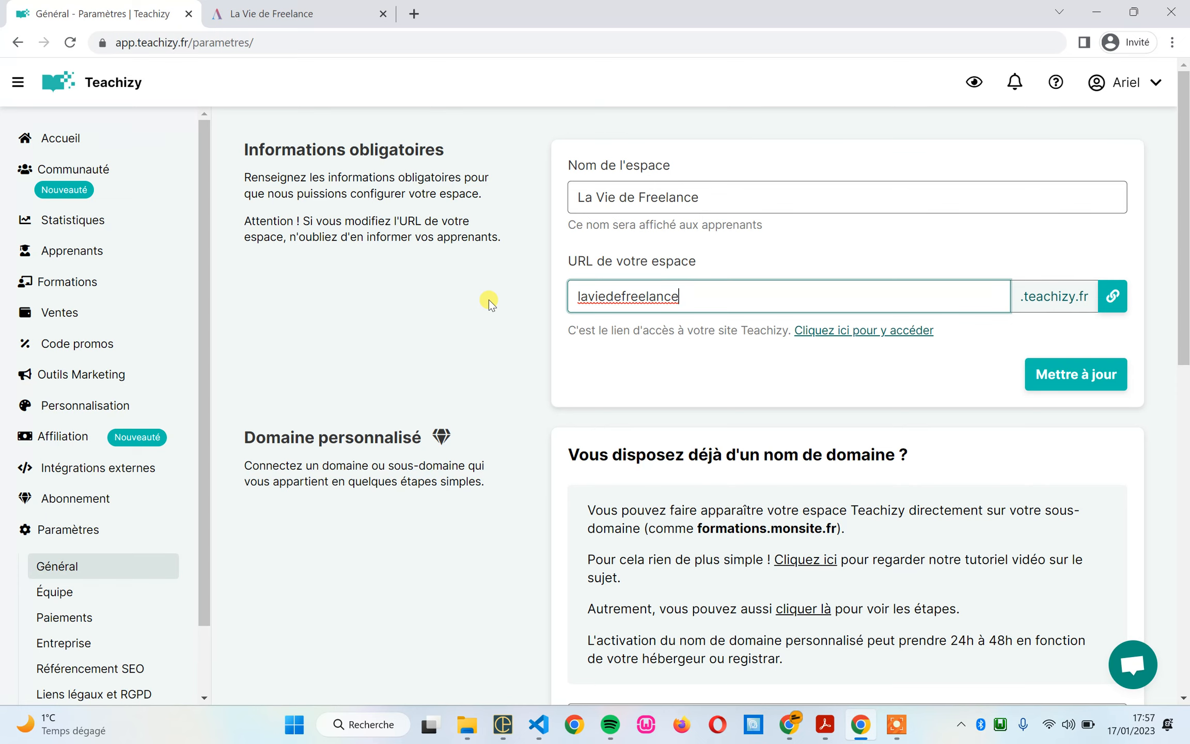
Step: Try to save learn as the space URL
{"action": "key", "text": "ctrl+a"}
{"action": "type", "text": "learn"}
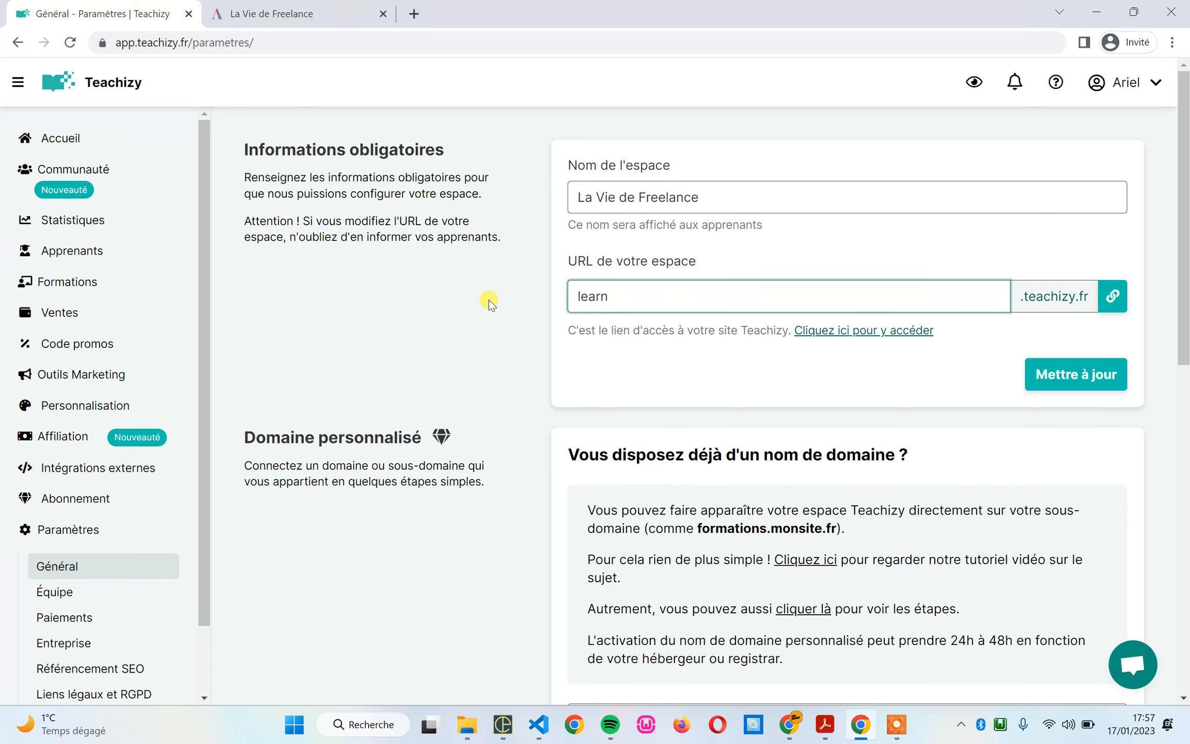
{"action": "key", "text": "Return"}
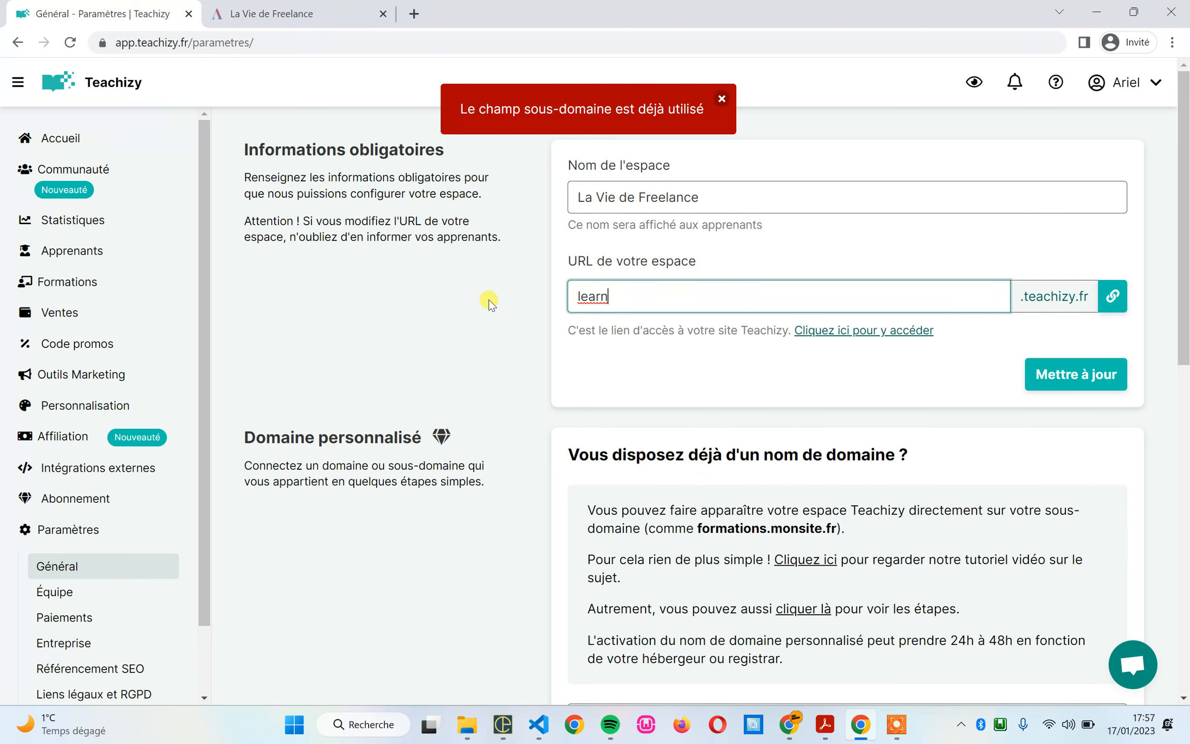
Step: Clear the space URL, set it back to laviedefreelance and save it
{"action": "key", "text": "ctrl+a"}
{"action": "key", "text": "BackSpace"}
{"action": "type", "text": "laviefree"}
{"action": "key", "text": "BackSpace"}
{"action": "key", "text": "BackSpace"}
{"action": "key", "text": "BackSpace"}
{"action": "key", "text": "BackSpace"}
{"action": "type", "text": "defreelance"}
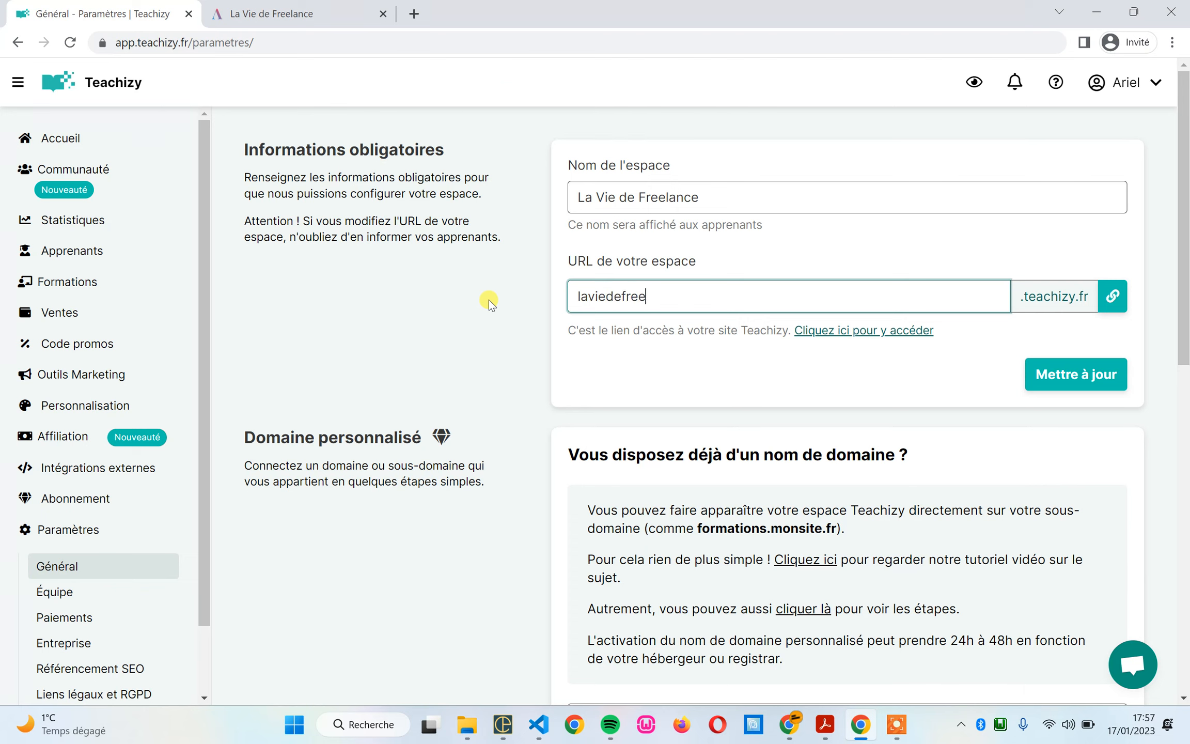
{"action": "key", "text": "Return"}
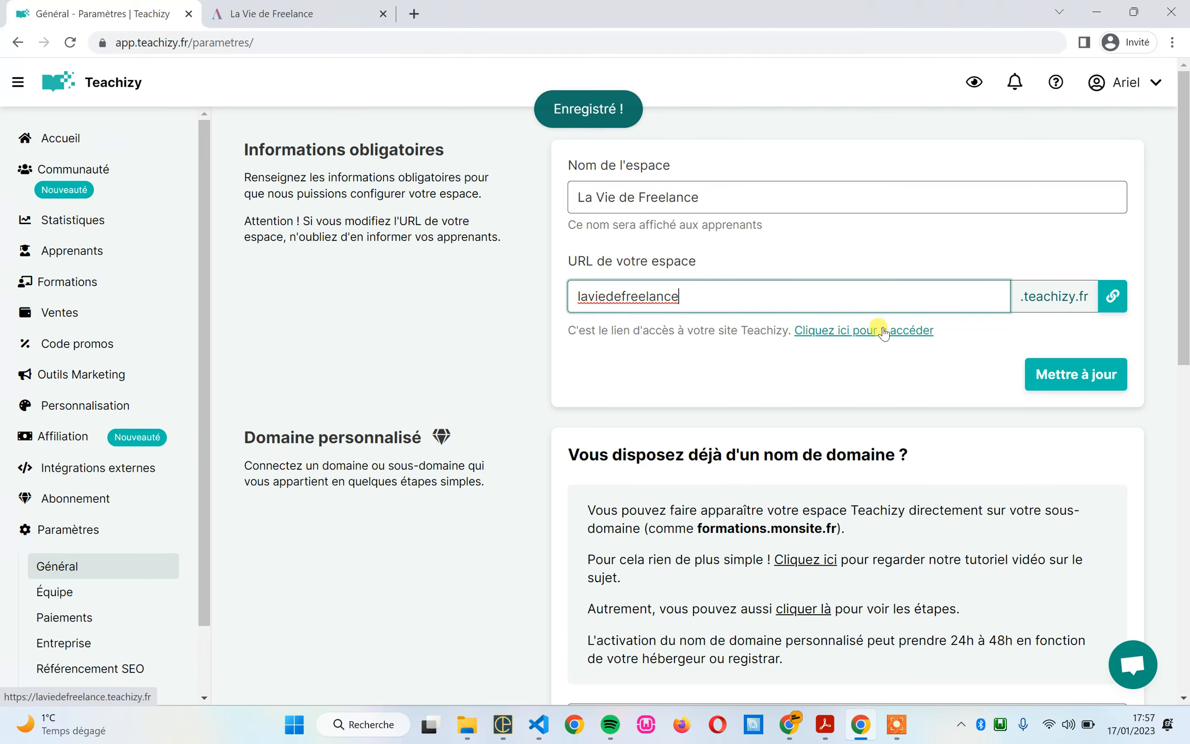
Step: Open the space's site from its access link and examine the connection security details and the domain part of its address
{"action": "left_click", "coordinate": [865, 331]}
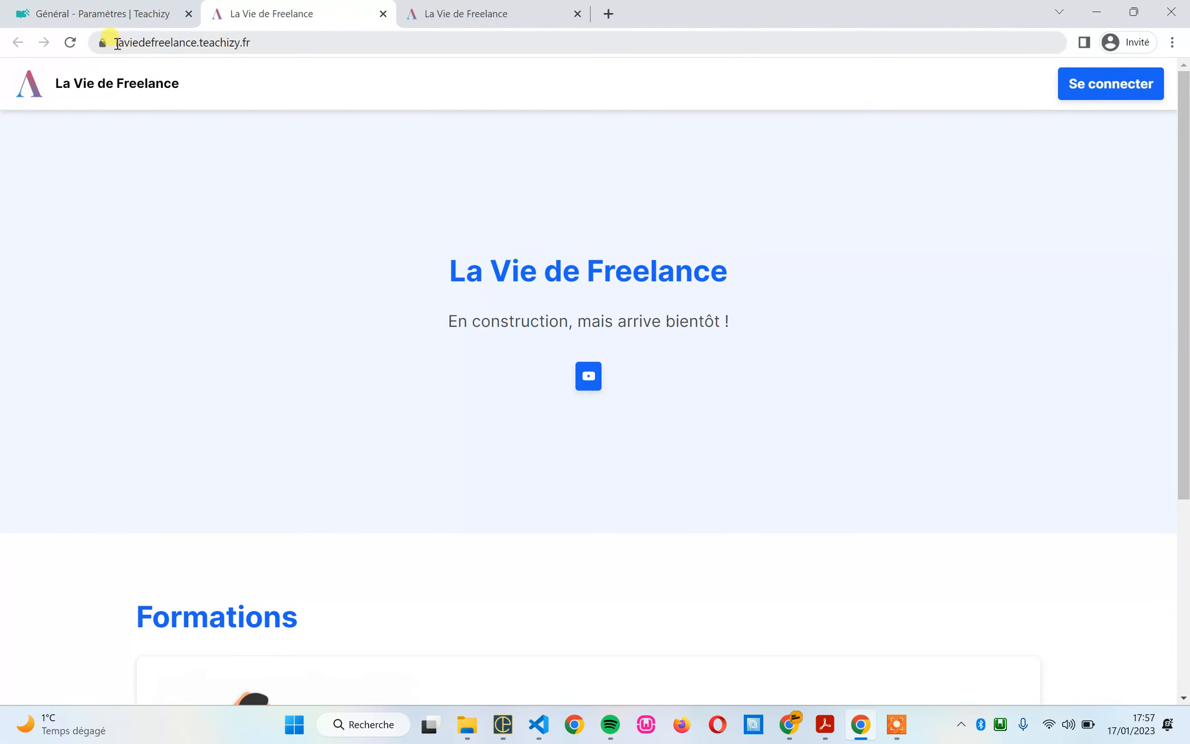
{"action": "left_click", "coordinate": [100, 45]}
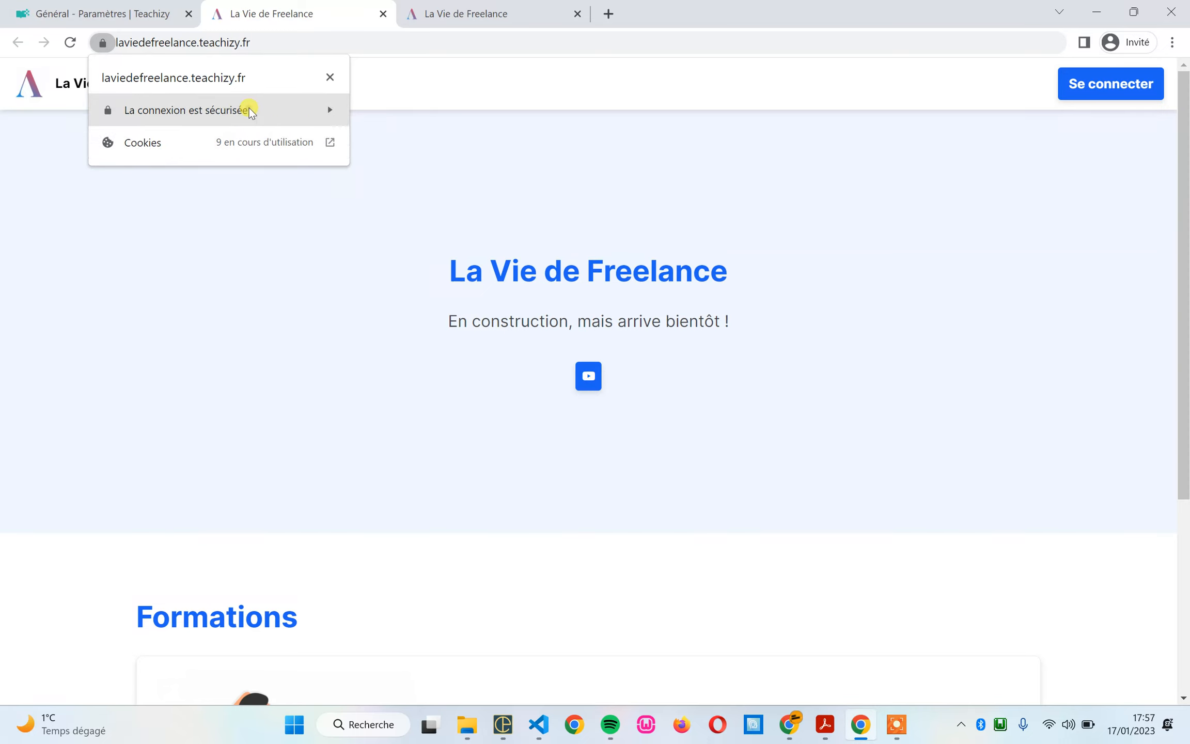
{"action": "left_click", "coordinate": [250, 111]}
{"action": "left_click", "coordinate": [227, 337]}
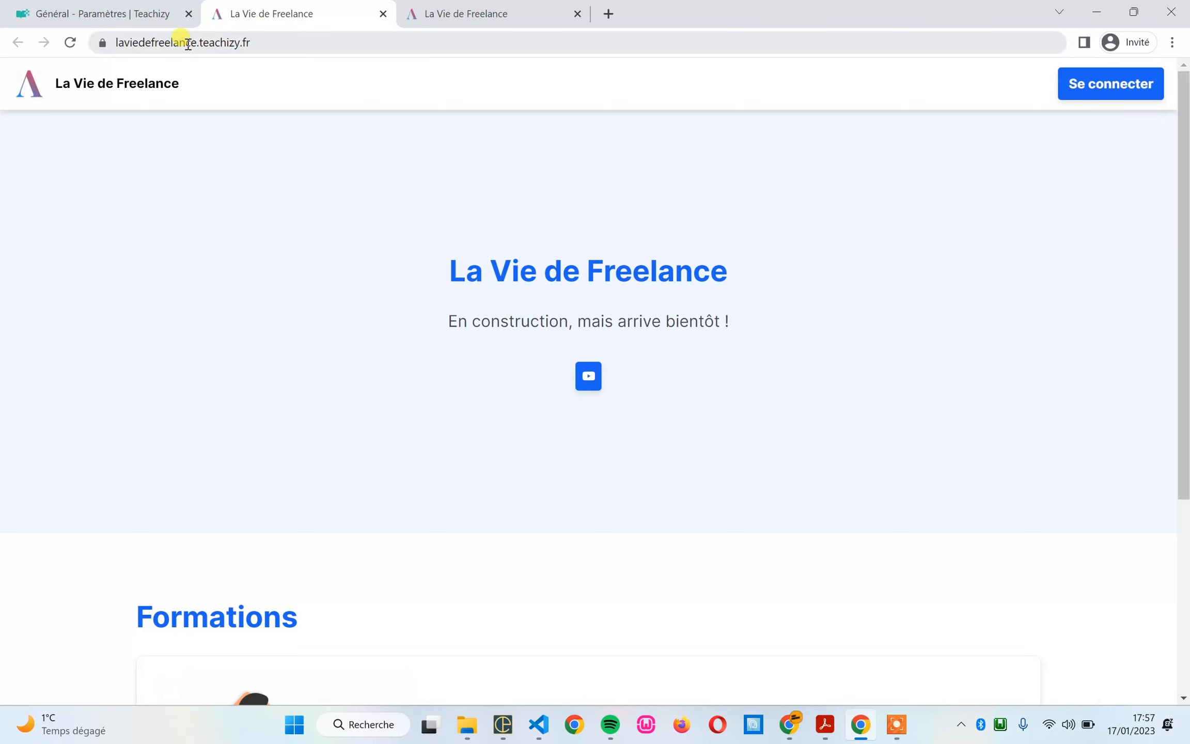
{"action": "left_click_drag", "start_coordinate": [184, 42], "coordinate": [275, 44]}
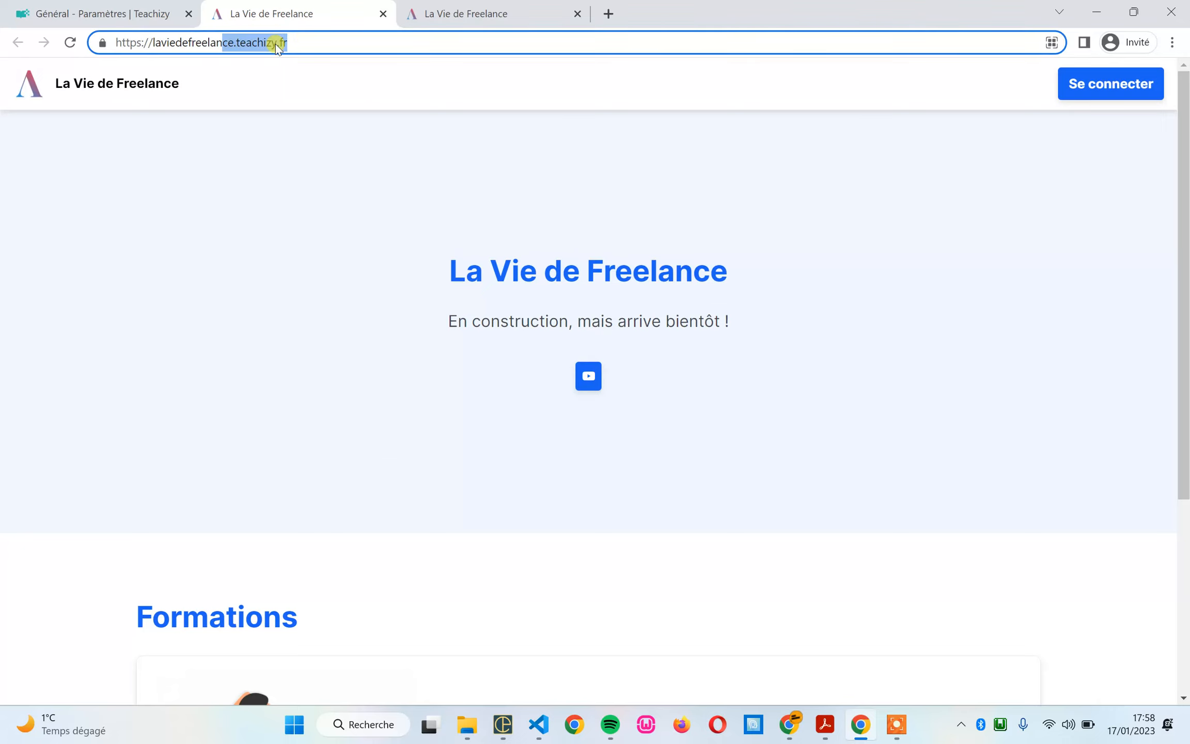
{"action": "left_click", "coordinate": [298, 44]}
Step: Load tunneldevente.com in the tab of the 1885285.teachizy.fr site to examine a custom domain address
{"action": "left_click", "coordinate": [471, 23]}
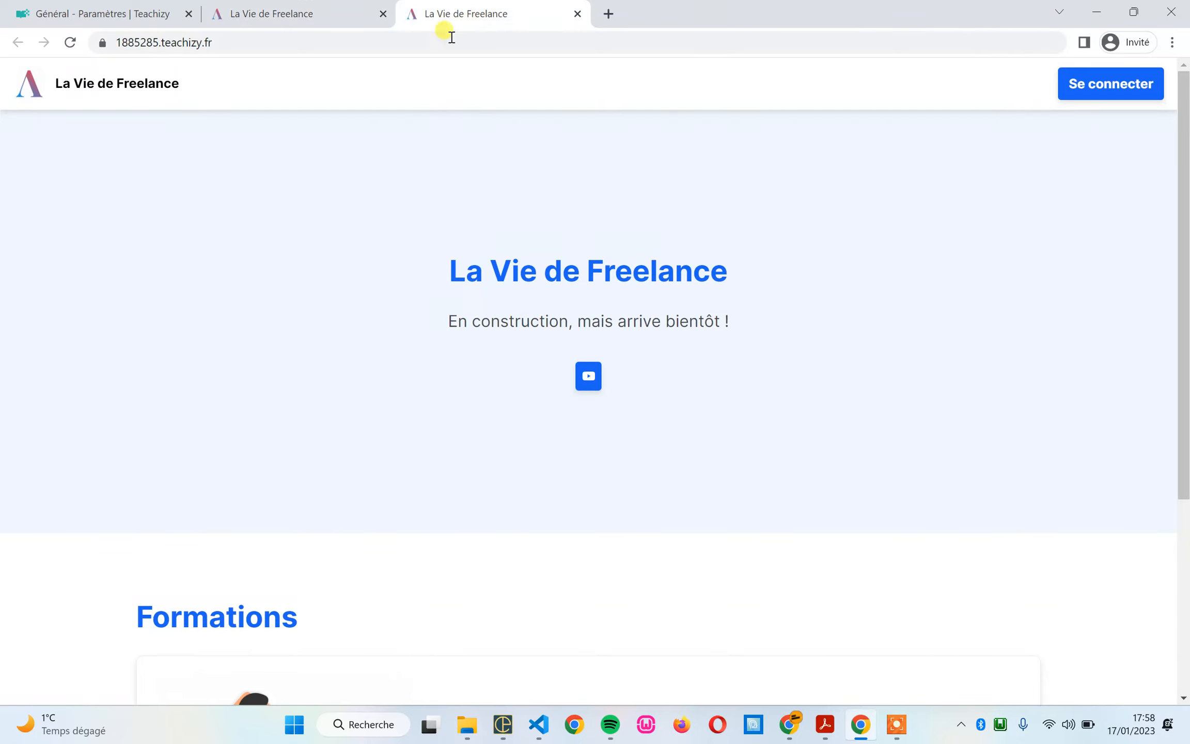
{"action": "left_click", "coordinate": [447, 37]}
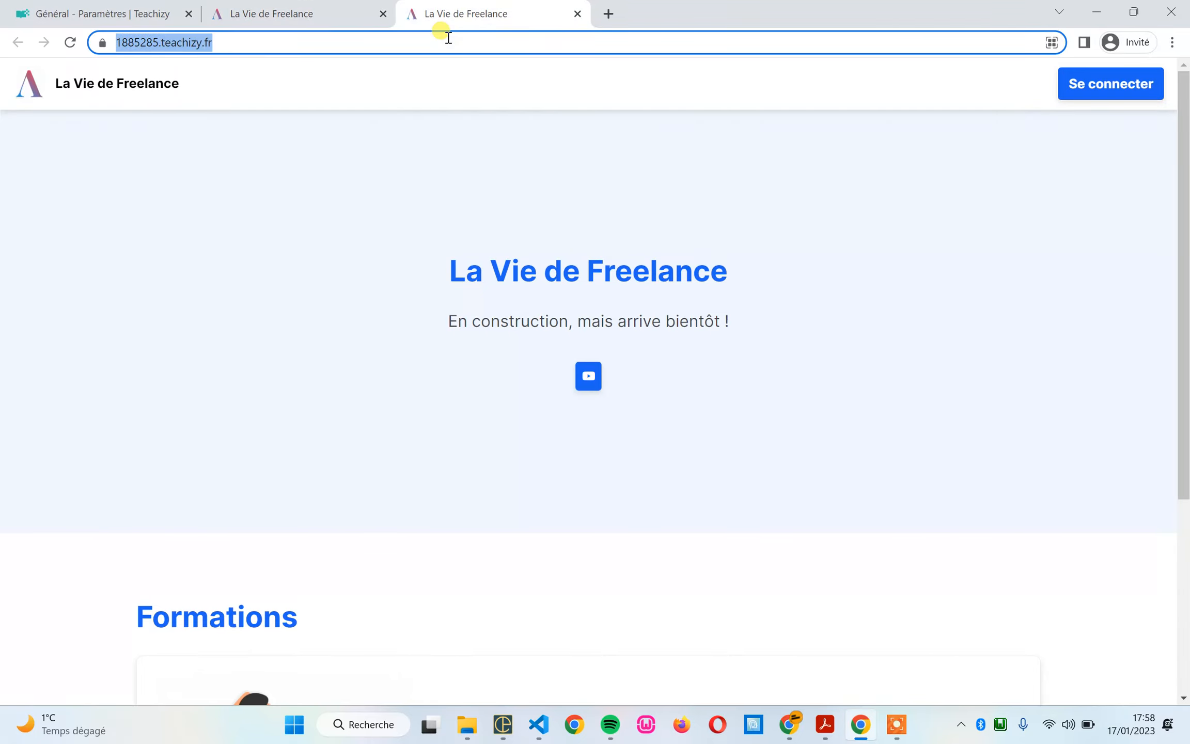
{"action": "type", "text": "tunnel"}
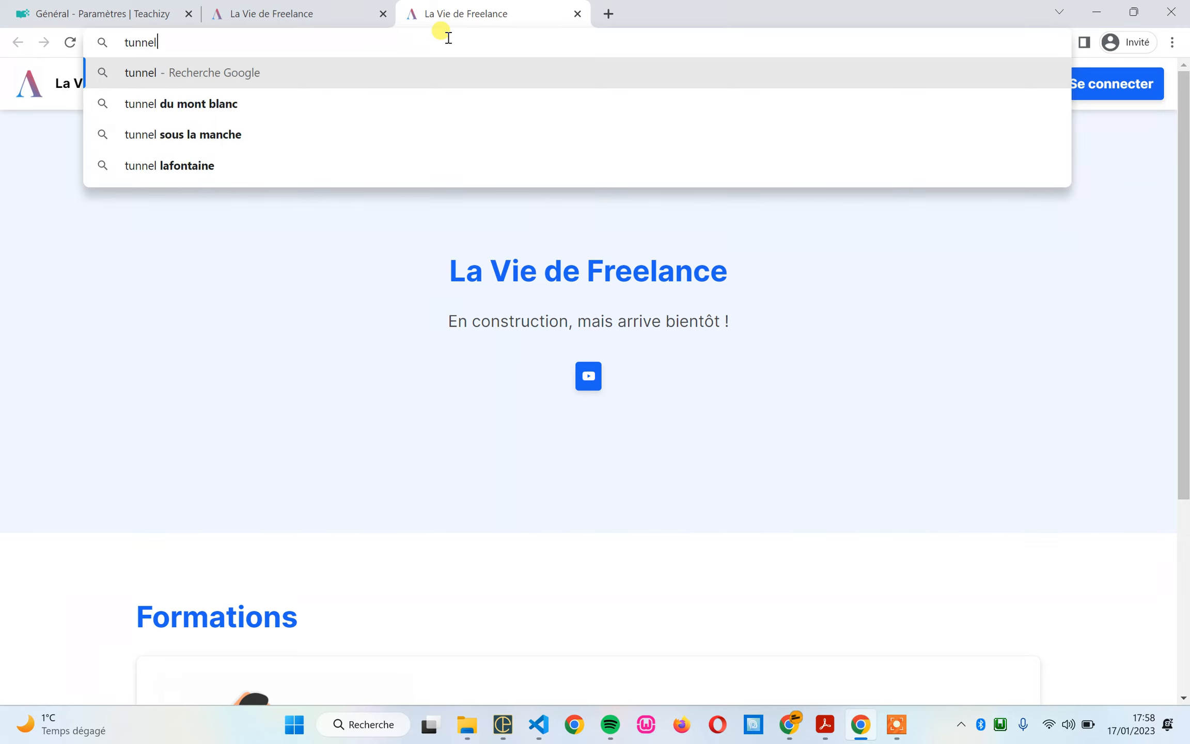
{"action": "type", "text": "de"}
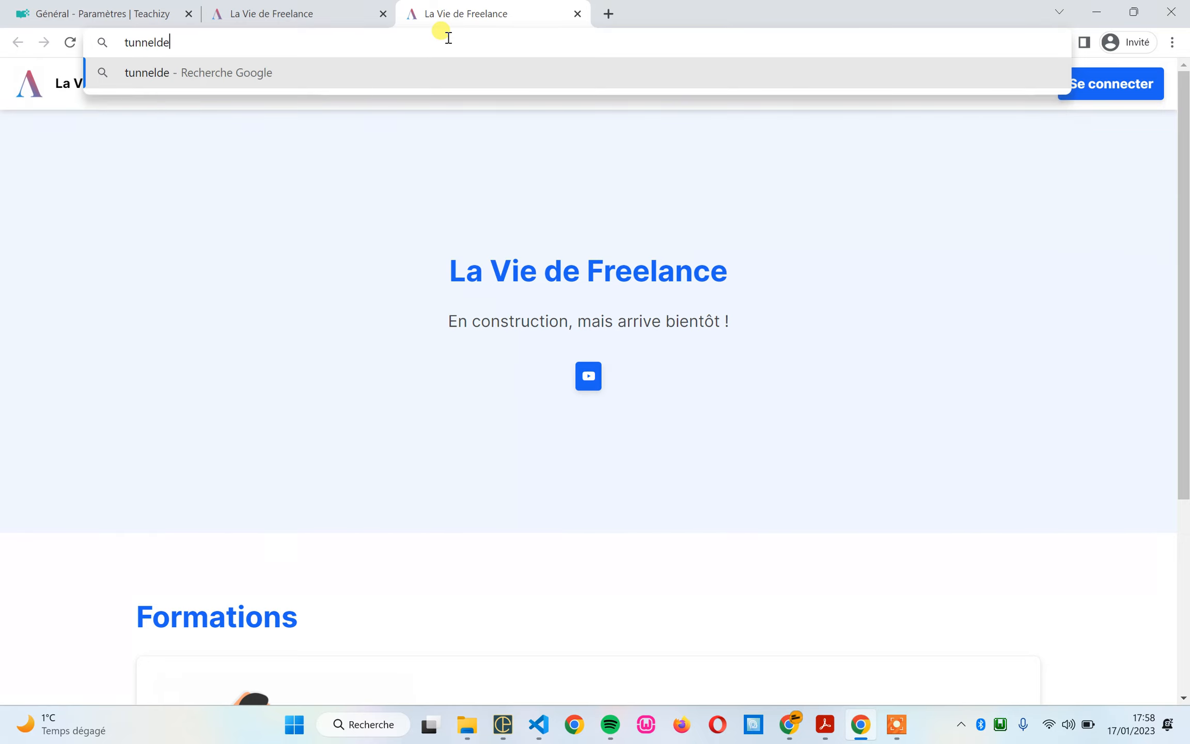
{"action": "type", "text": "vente.com"}
{"action": "key", "text": "Return"}
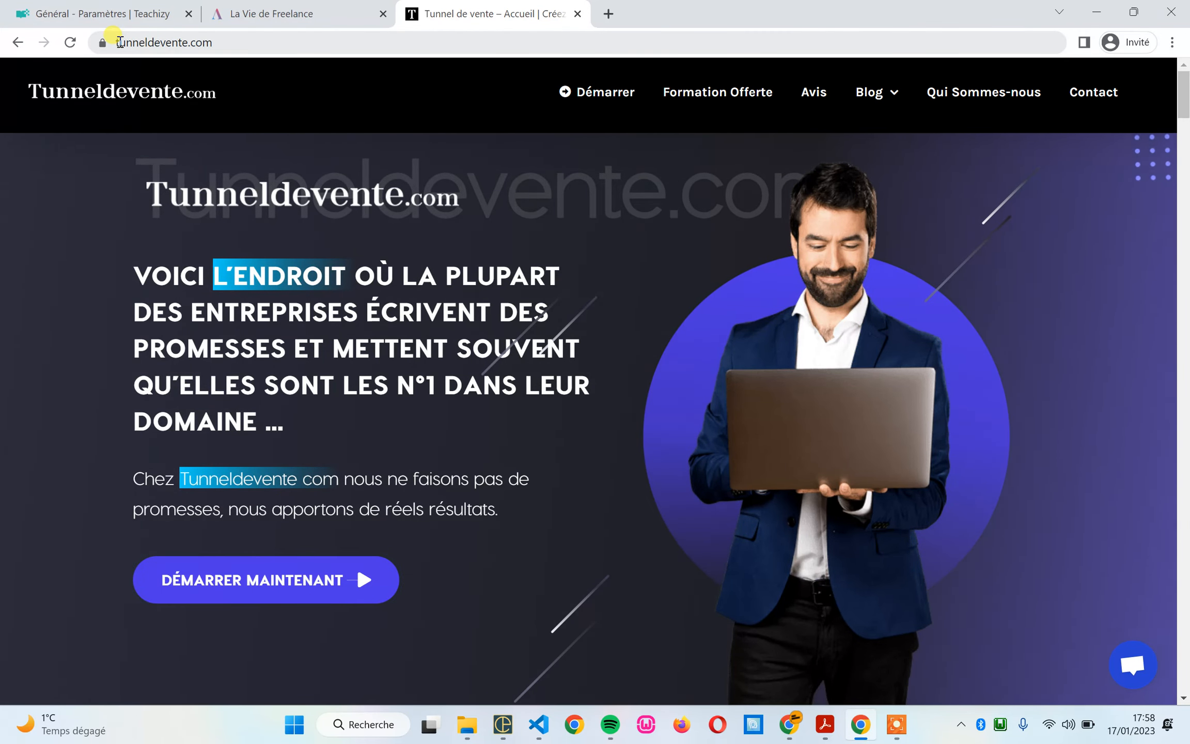
{"action": "left_click", "coordinate": [129, 42]}
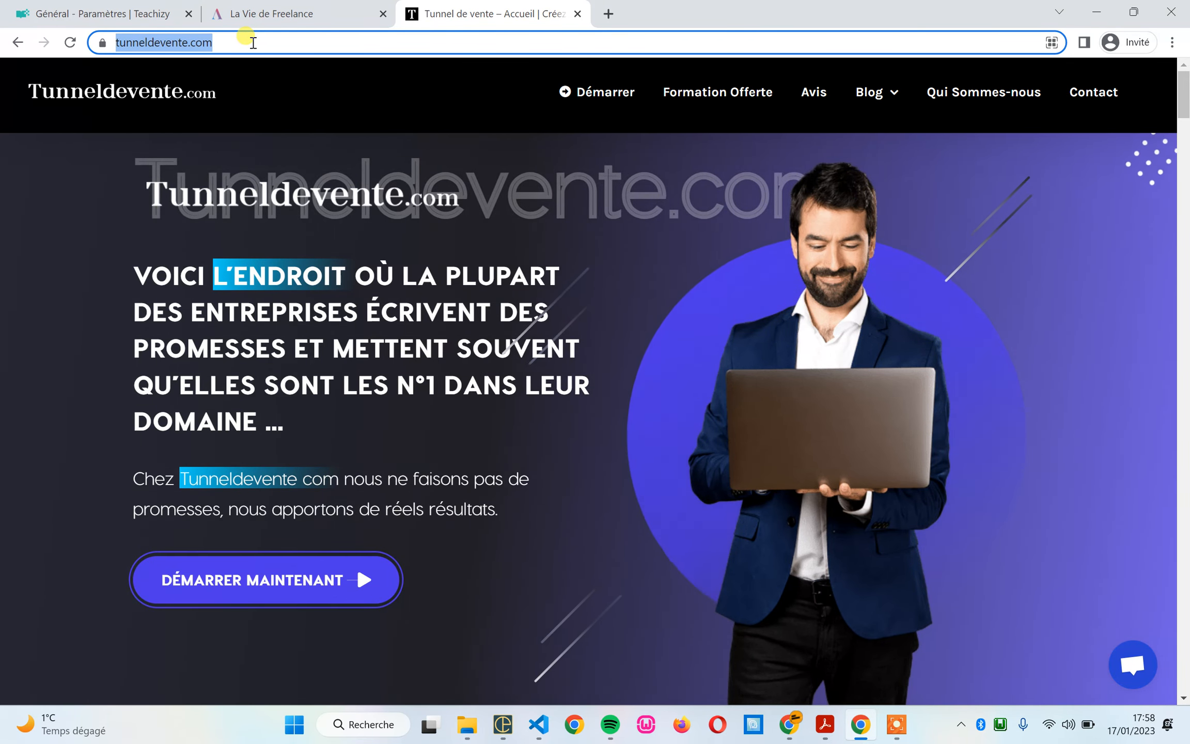
Step: Return to the Teachizy general settings and expand the custom domain instructions to read the connection steps
{"action": "left_click", "coordinate": [140, 11]}
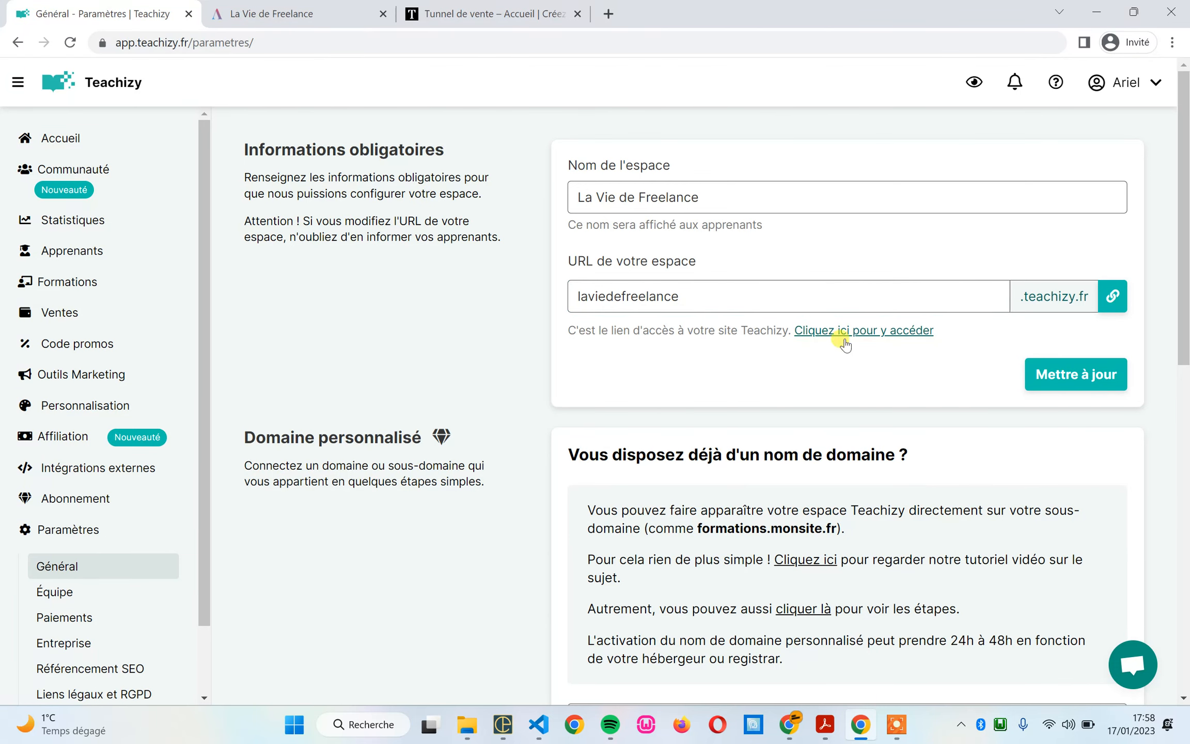
{"action": "scroll", "coordinate": [932, 289], "scroll_direction": "down", "scroll_amount": 3}
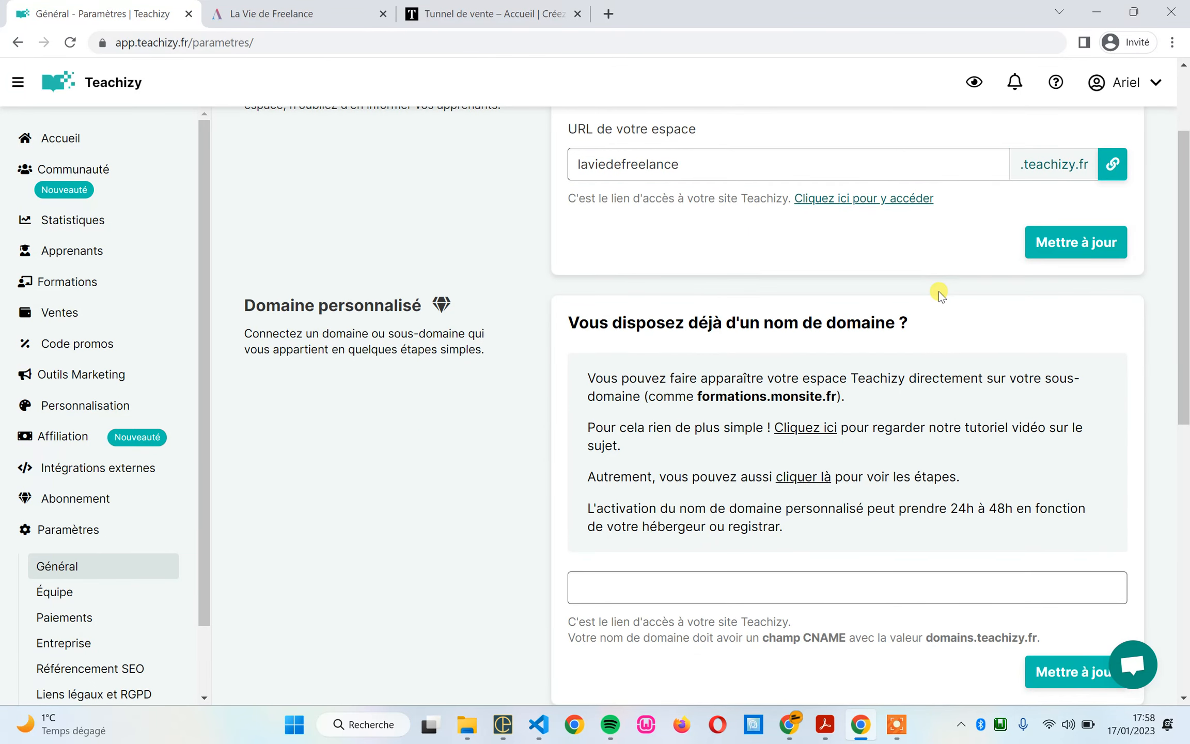
{"action": "scroll", "coordinate": [938, 289], "scroll_direction": "down", "scroll_amount": 2}
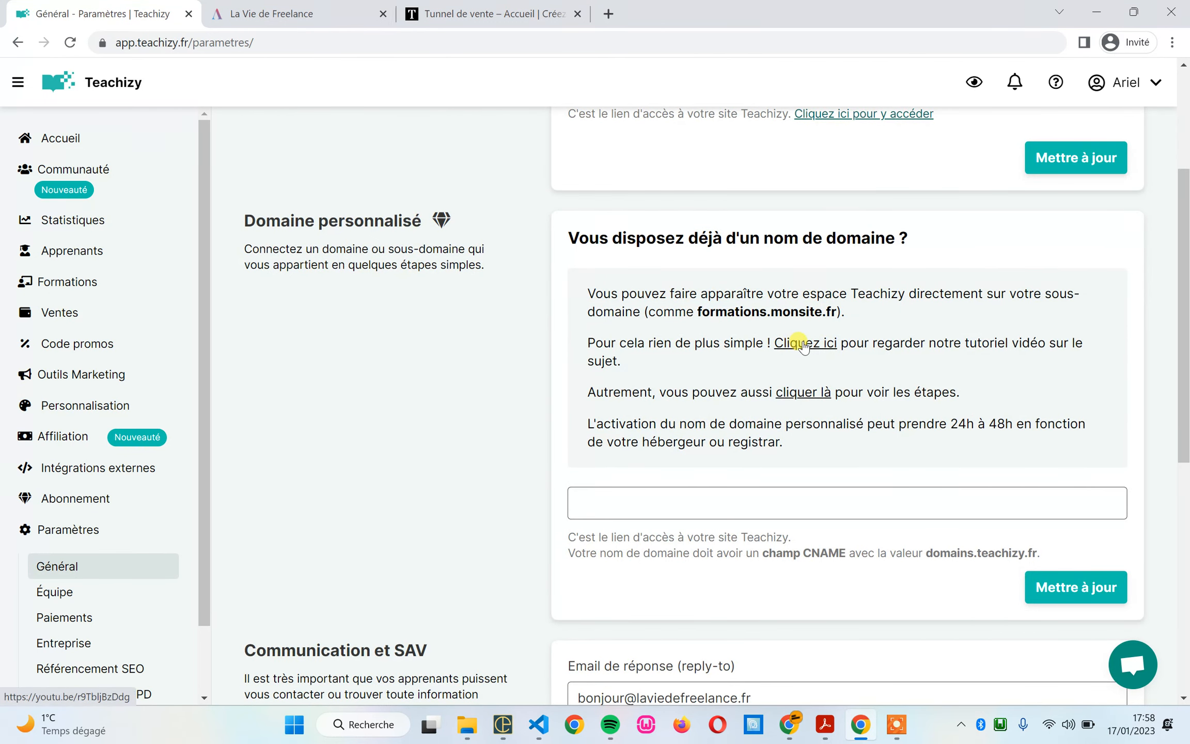
{"action": "left_click", "coordinate": [792, 391]}
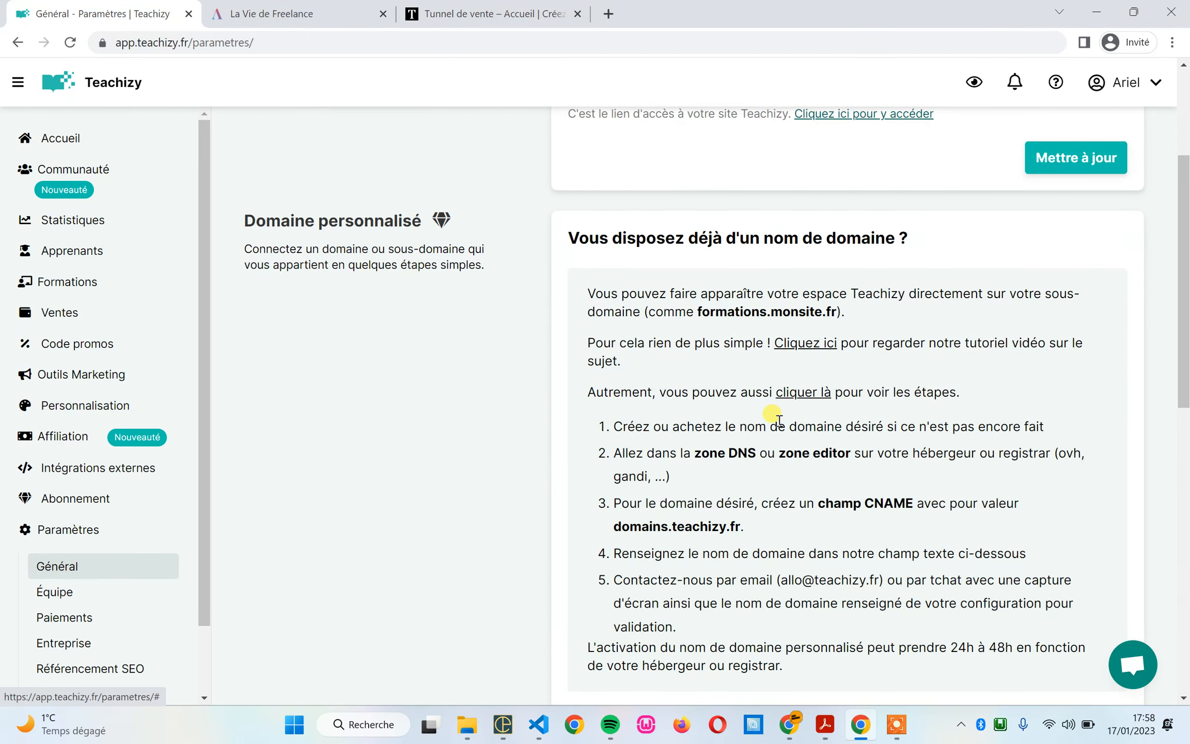
{"action": "scroll", "coordinate": [774, 420], "scroll_direction": "down", "scroll_amount": 2}
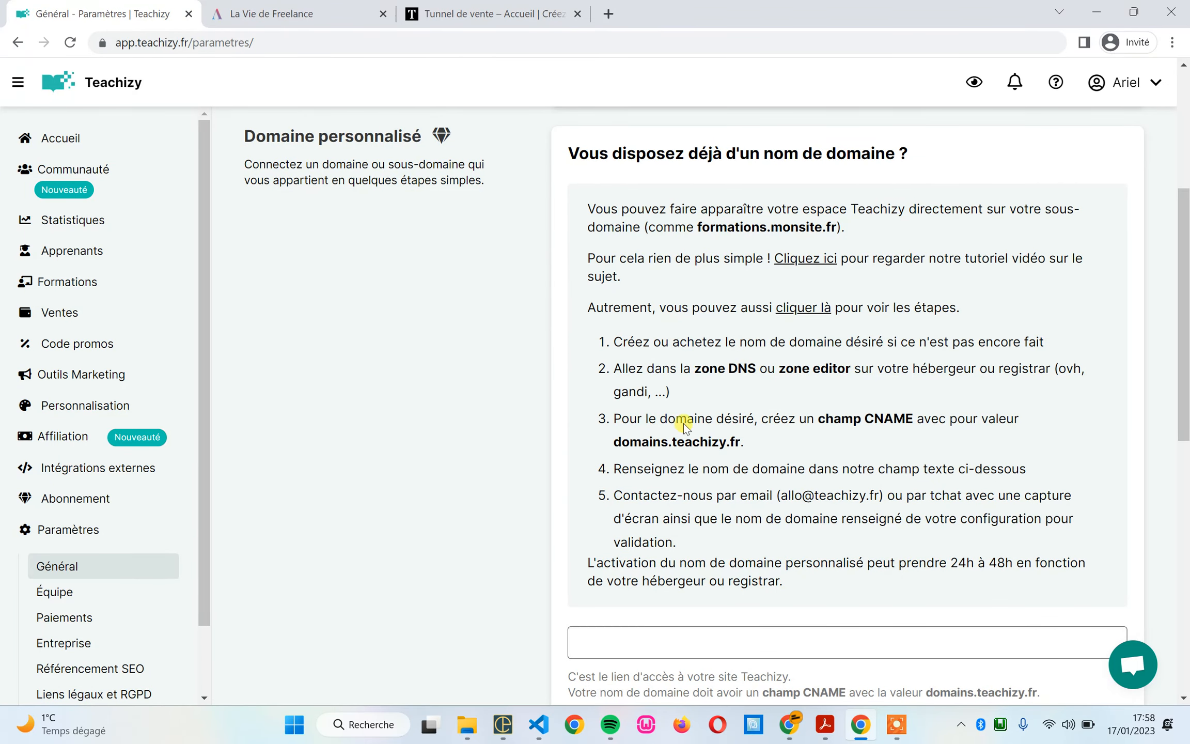
{"action": "scroll", "coordinate": [697, 390], "scroll_direction": "down", "scroll_amount": 2}
{"action": "scroll", "coordinate": [705, 394], "scroll_direction": "up", "scroll_amount": 2}
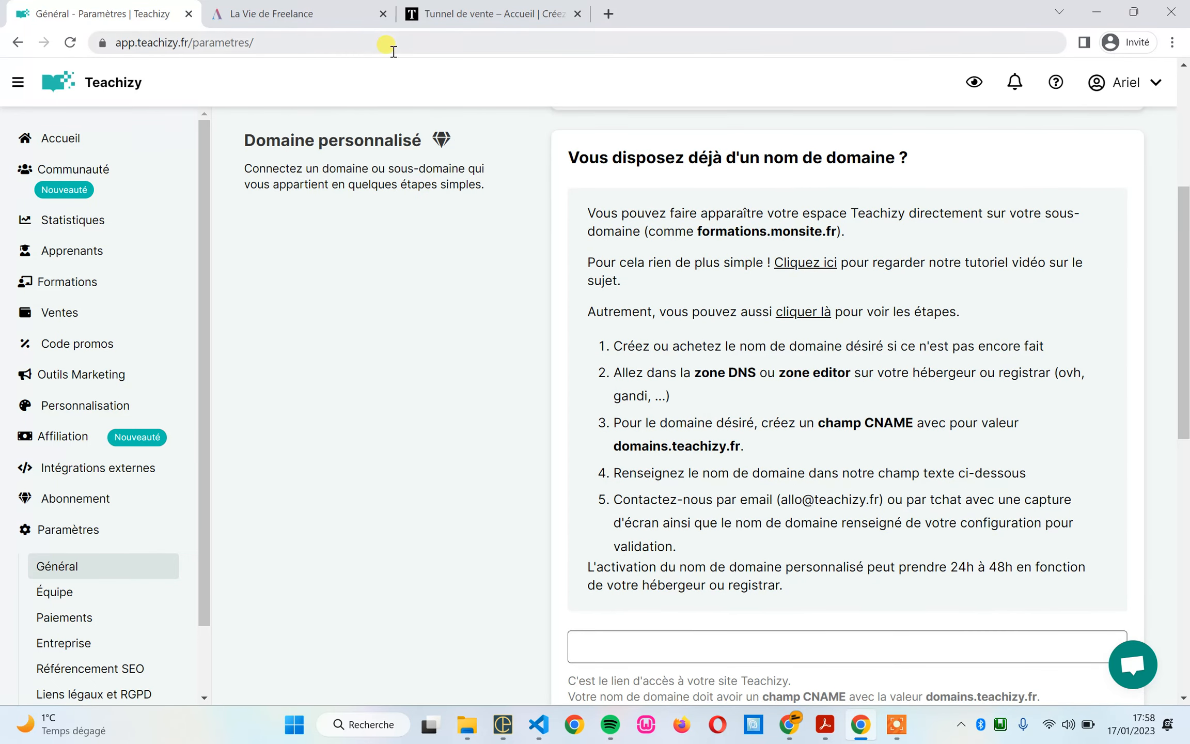
Step: Switch to the tab of the laviedefreelance.teachizy.fr site and reload its page
{"action": "left_click", "coordinate": [327, 16]}
{"action": "key", "text": "Return"}
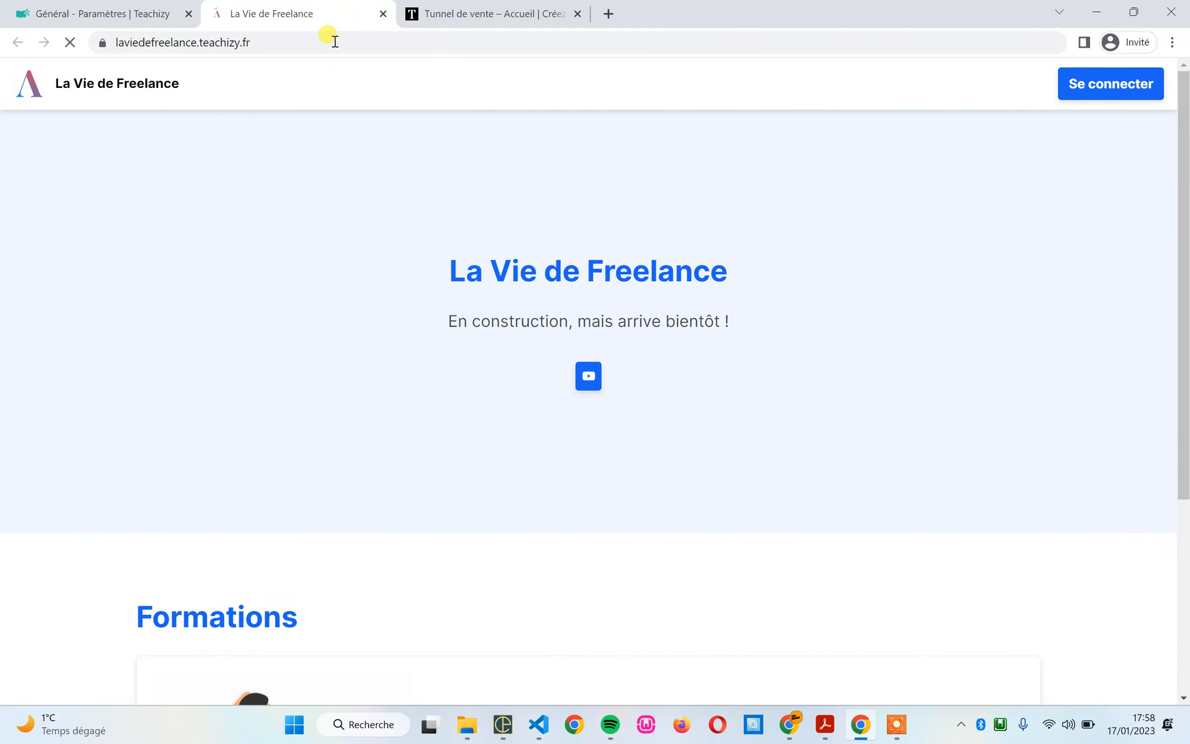
{"action": "left_click", "coordinate": [335, 41]}
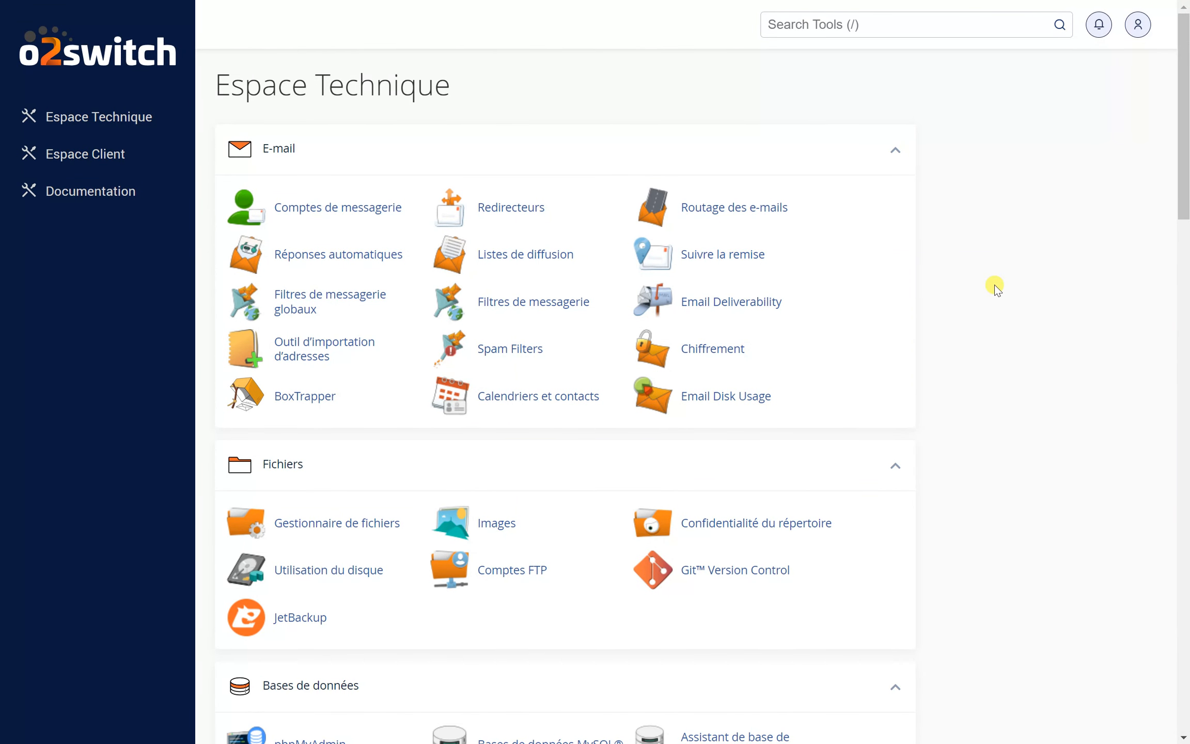
Step: Find the Domaines section in the o2switch technical space and open the Zone Editor
{"action": "scroll", "coordinate": [932, 276], "scroll_direction": "down", "scroll_amount": 5}
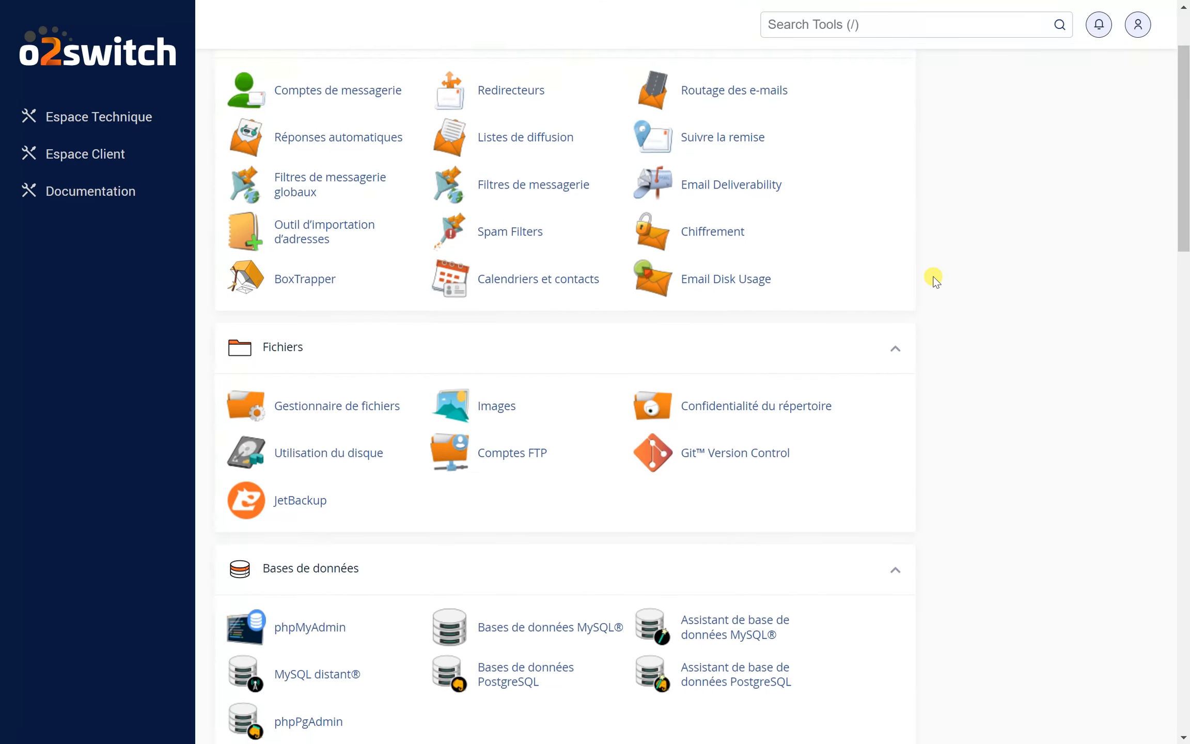
{"action": "scroll", "coordinate": [934, 279], "scroll_direction": "down", "scroll_amount": 1}
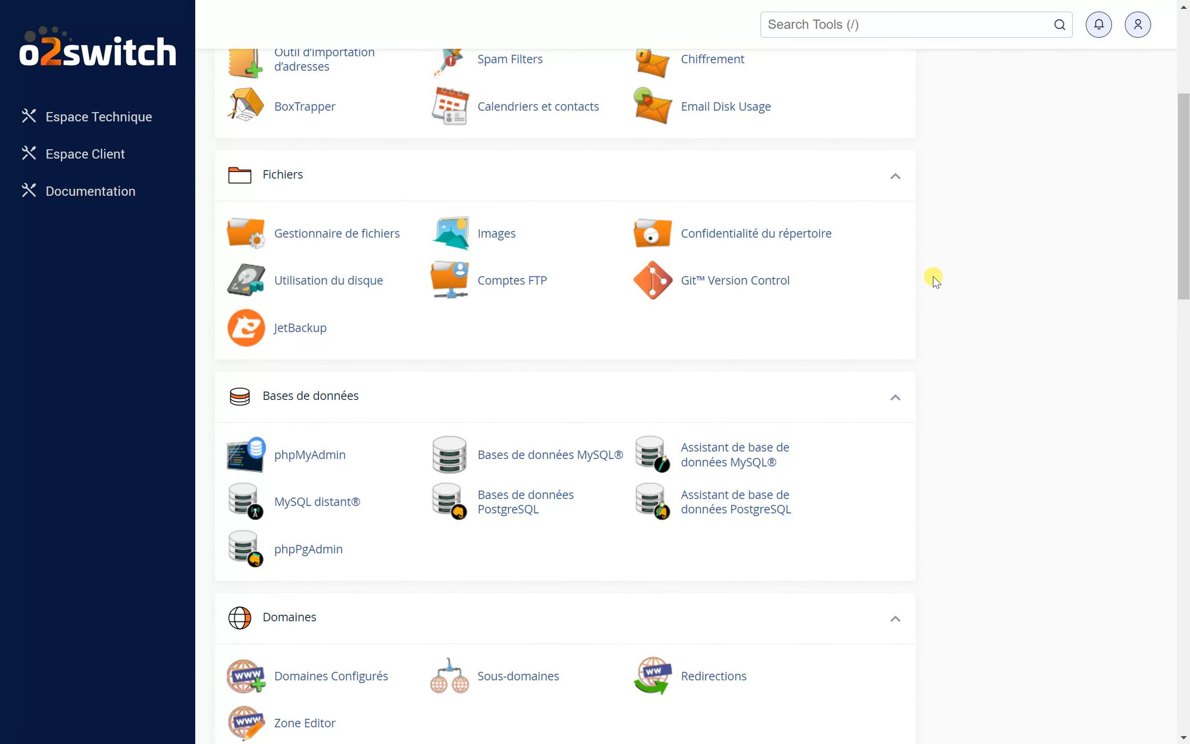
{"action": "scroll", "coordinate": [934, 278], "scroll_direction": "down", "scroll_amount": 7}
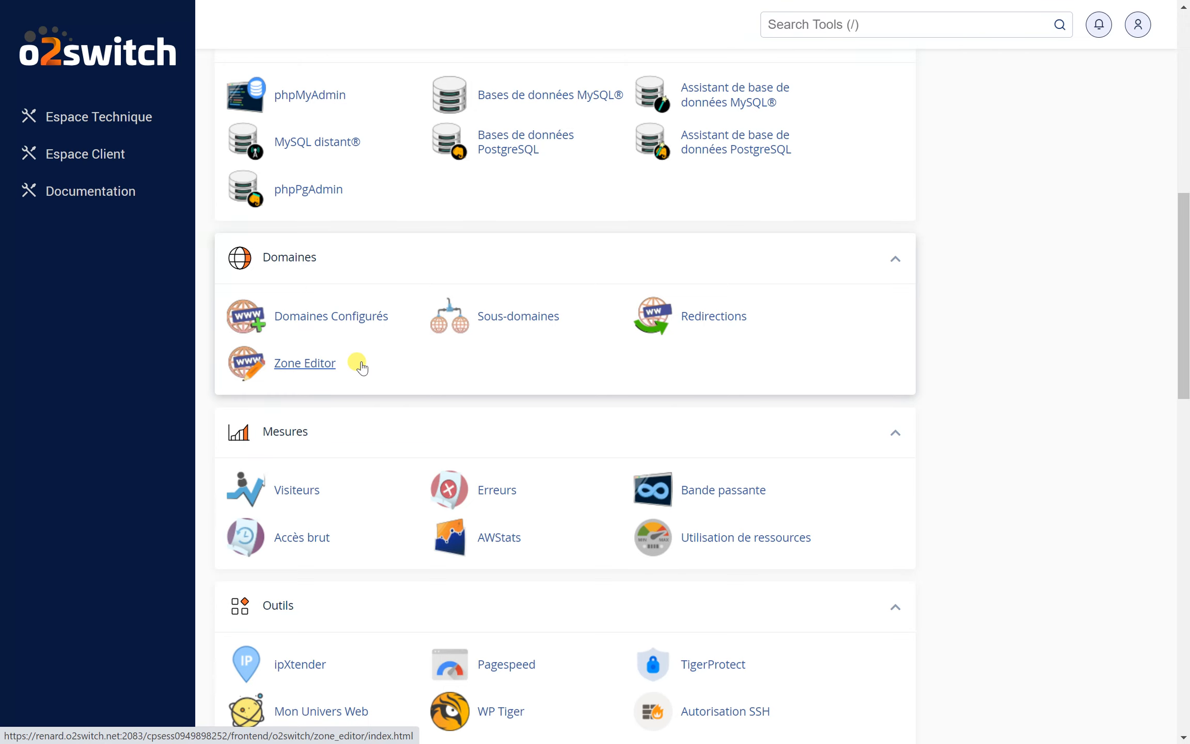
{"action": "left_click", "coordinate": [360, 365]}
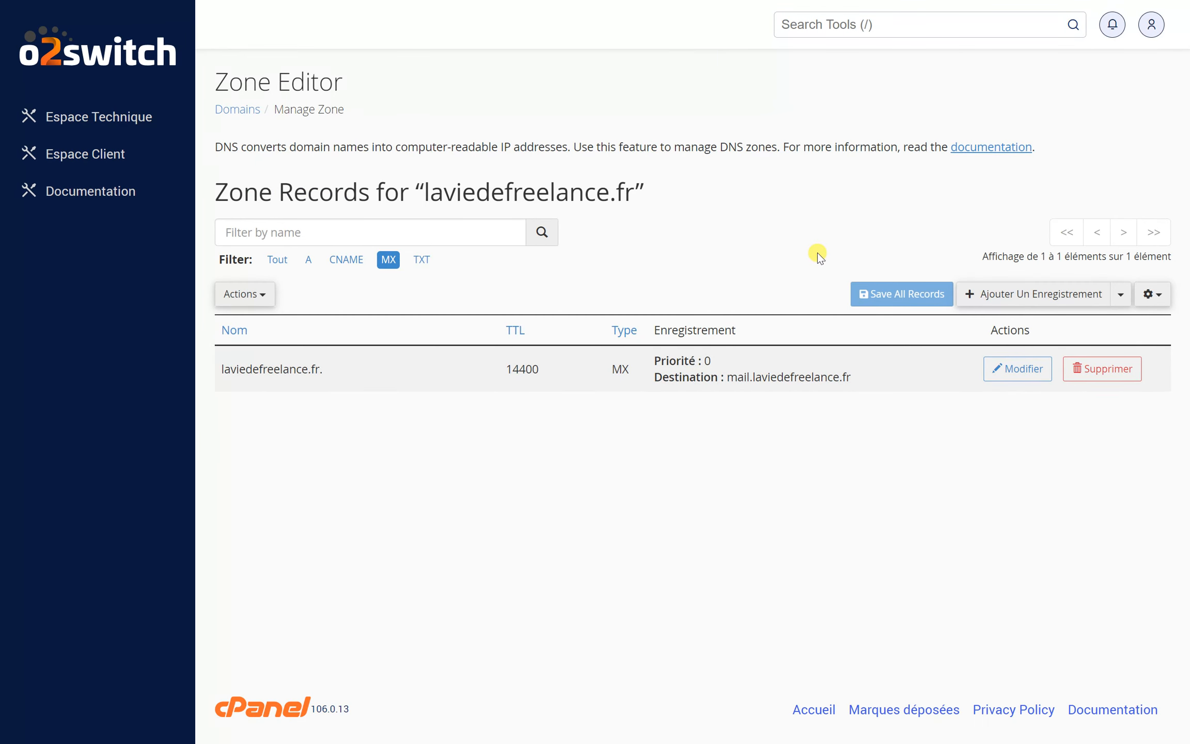
Step: Add a new record to the laviedefreelance.fr zone and set its type to CNAME
{"action": "left_click", "coordinate": [1057, 295]}
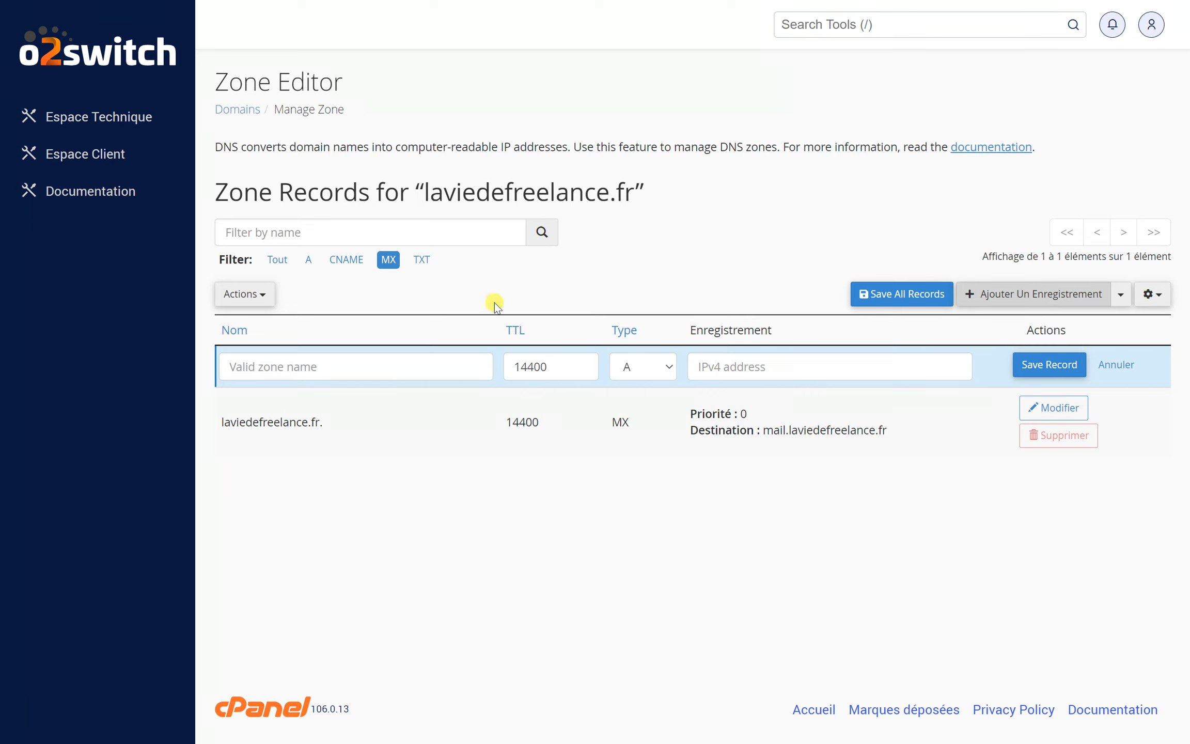
{"action": "left_click", "coordinate": [648, 371]}
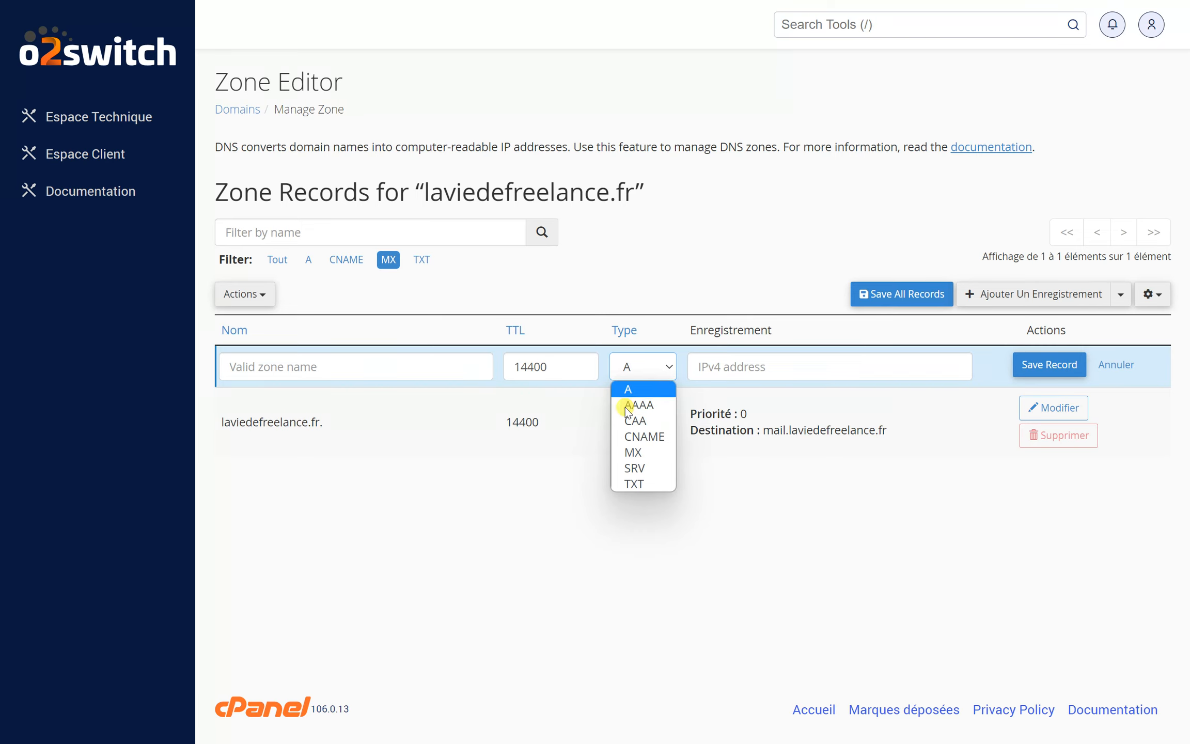
{"action": "left_click", "coordinate": [648, 440]}
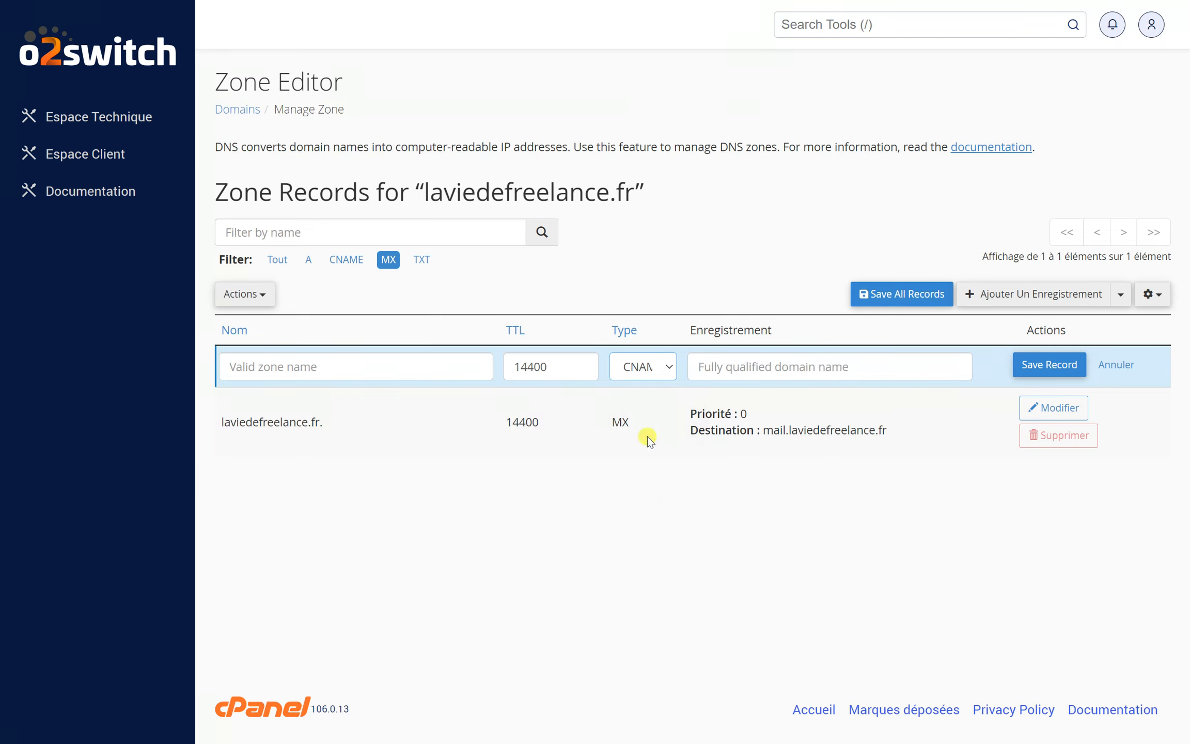
Step: Copy domains.teachizy.fr. from the Teachizy custom domain instructions and paste it as the new CNAME record's target in the Zone Editor
{"action": "left_click", "coordinate": [717, 372]}
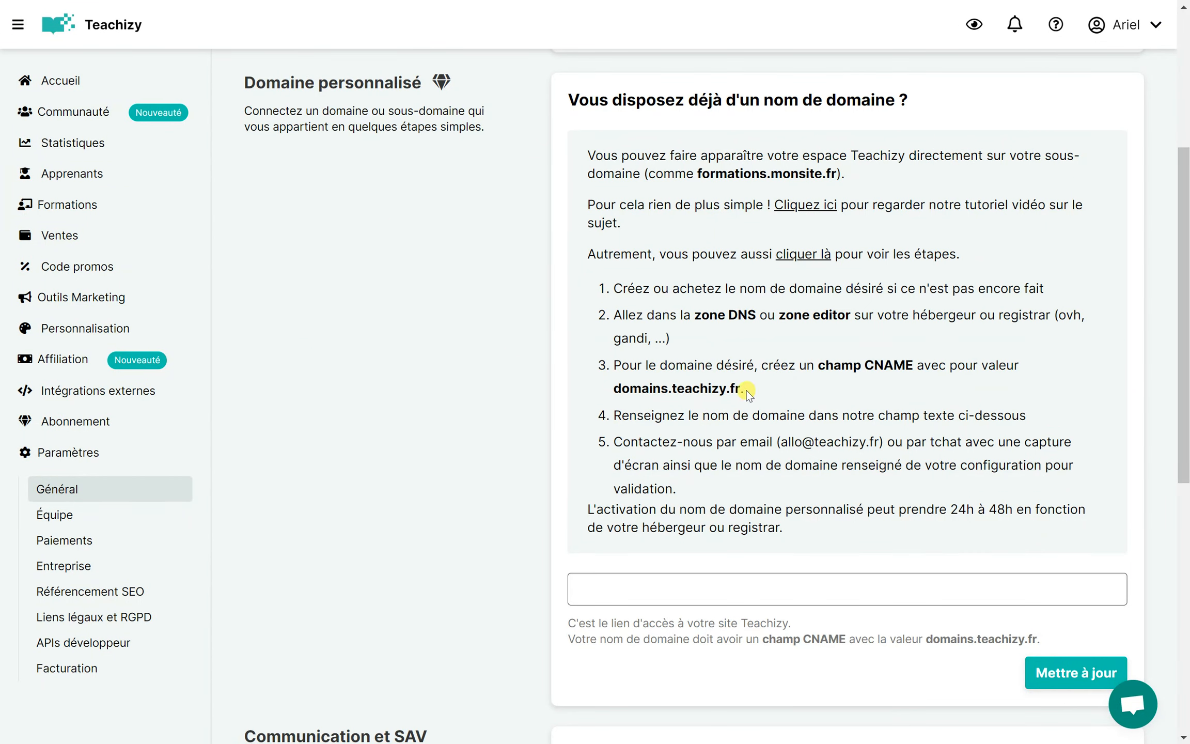
{"action": "left_click_drag", "start_coordinate": [747, 393], "coordinate": [616, 397]}
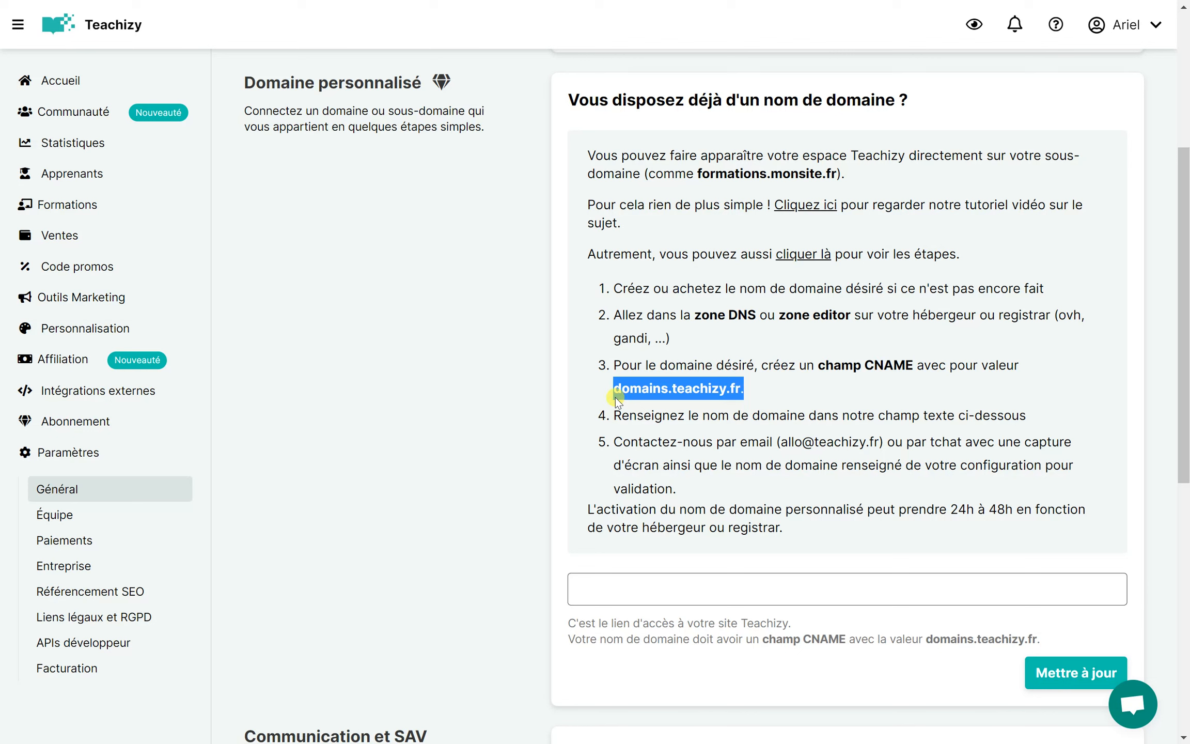
{"action": "key", "text": "ctrl+c"}
{"action": "key", "text": "alt+Tab"}
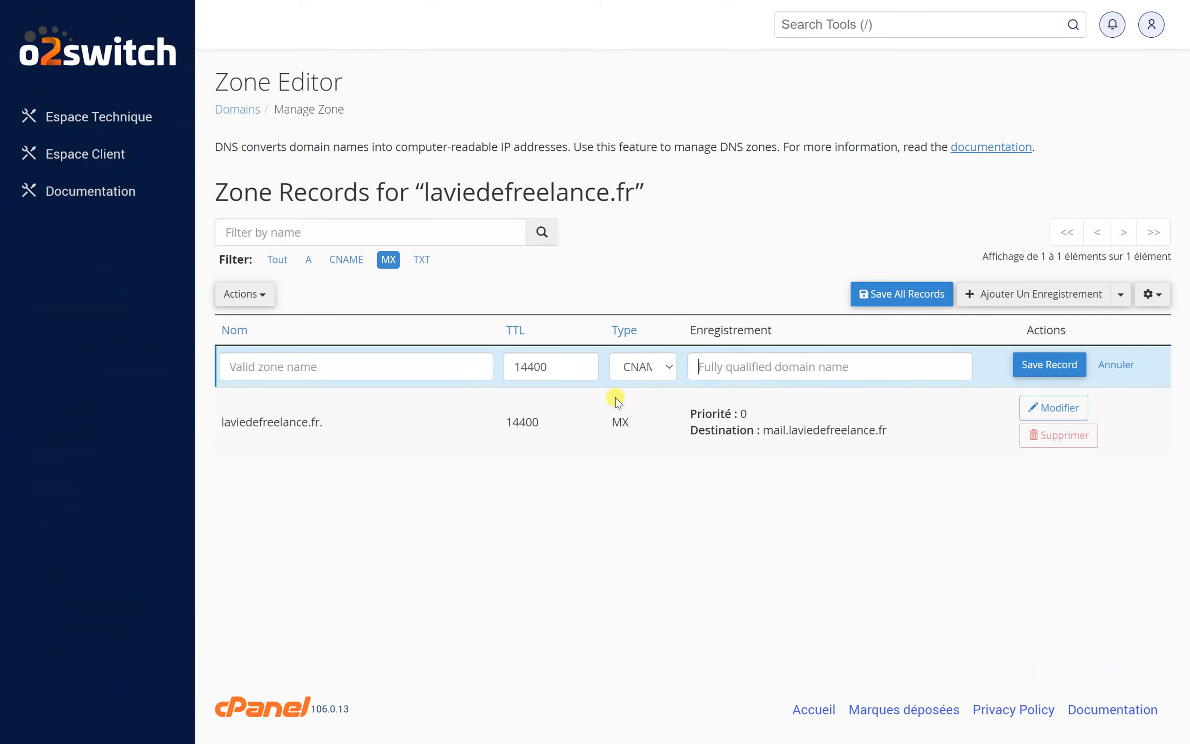
{"action": "key", "text": "ctrl+v"}
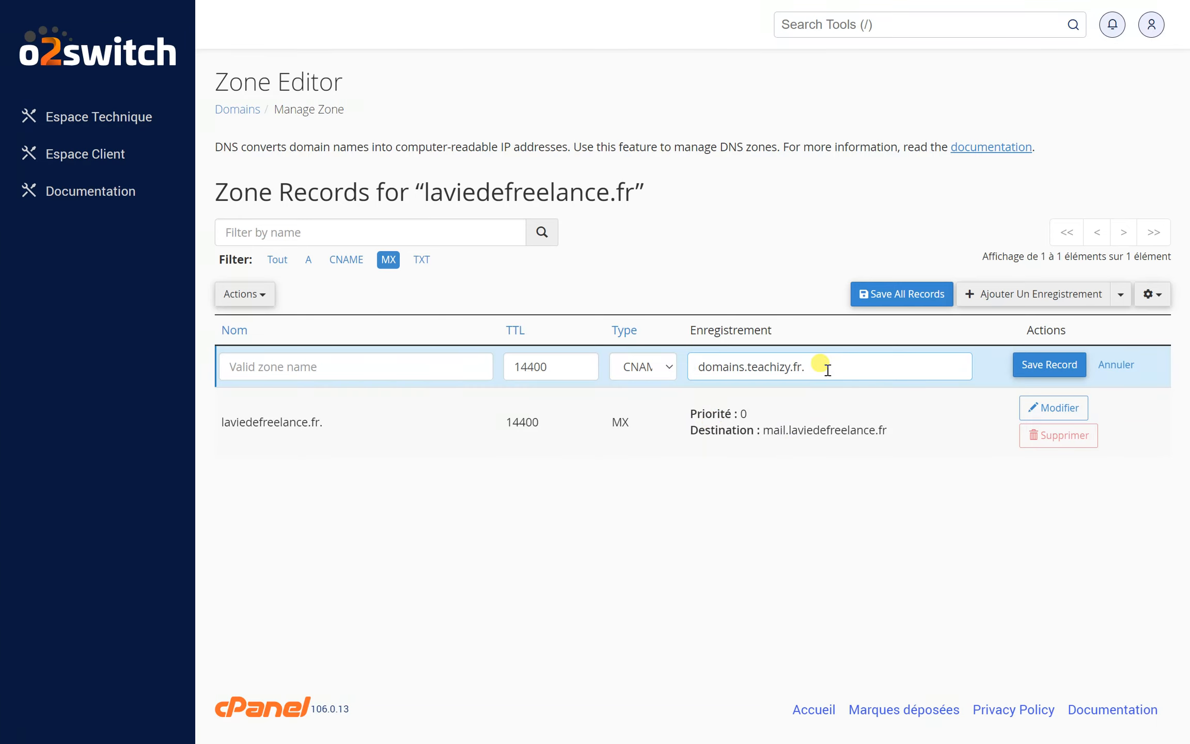
Step: Enter www as the name of the new CNAME record
{"action": "left_click", "coordinate": [397, 365]}
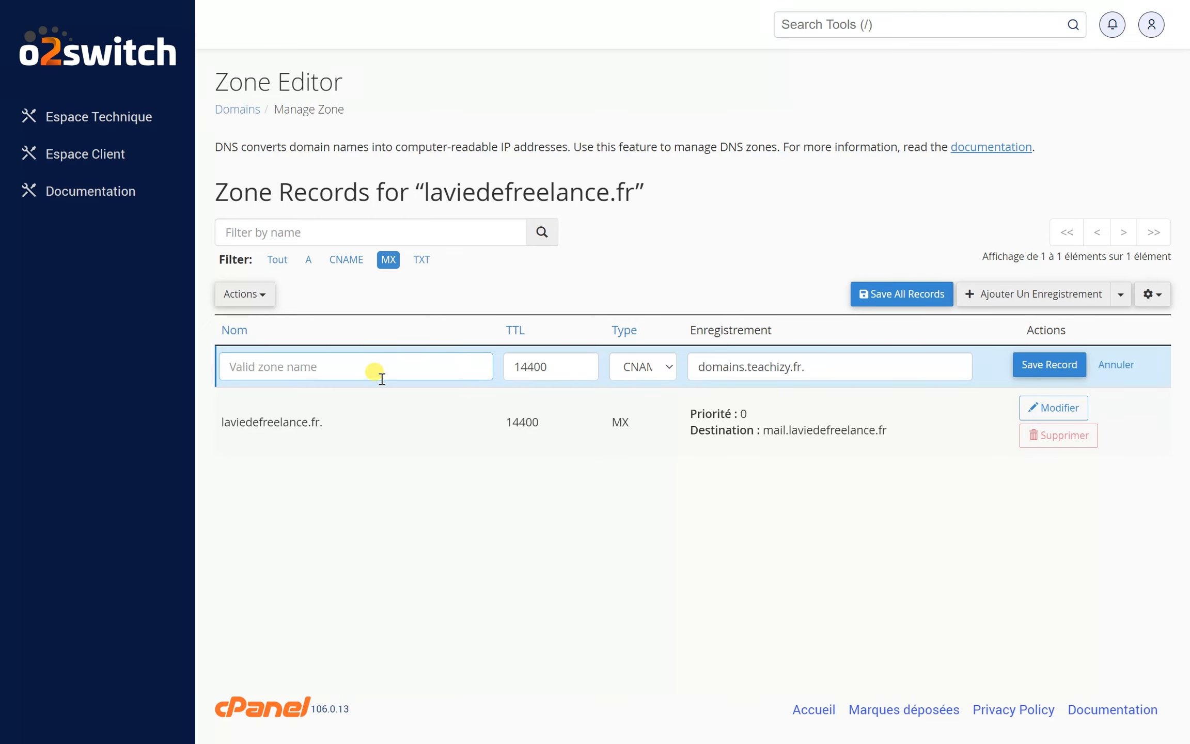
{"action": "left_click_drag", "start_coordinate": [423, 192], "coordinate": [634, 190]}
{"action": "left_click", "coordinate": [325, 368]}
{"action": "type", "text": "www"}
Step: Replace the new CNAME record's name with cours.laviedefreelance.fr
{"action": "left_click_drag", "start_coordinate": [258, 366], "coordinate": [202, 376]}
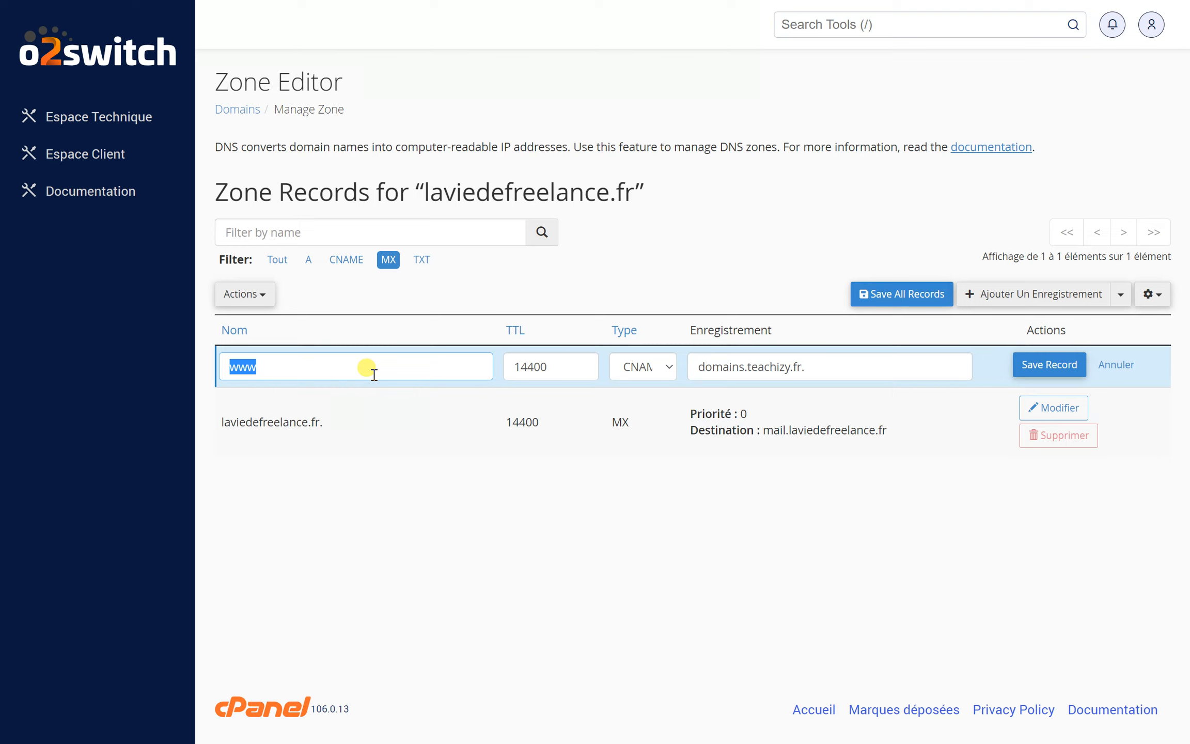
{"action": "type", "text": "cours"}
{"action": "type", "text": ".laviedefreelance.fr"}
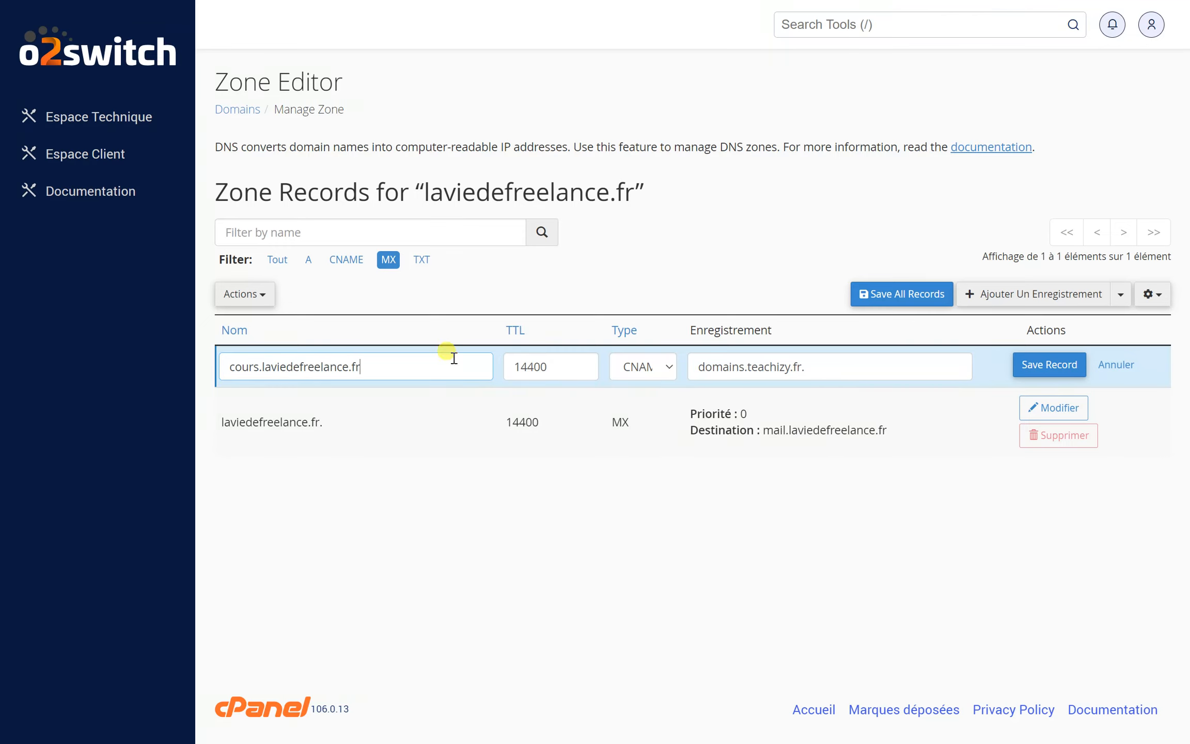
Step: Remove the domain part from the CNAME record's name, keeping only the subdomain prefix cours
{"action": "left_click_drag", "start_coordinate": [384, 367], "coordinate": [176, 379]}
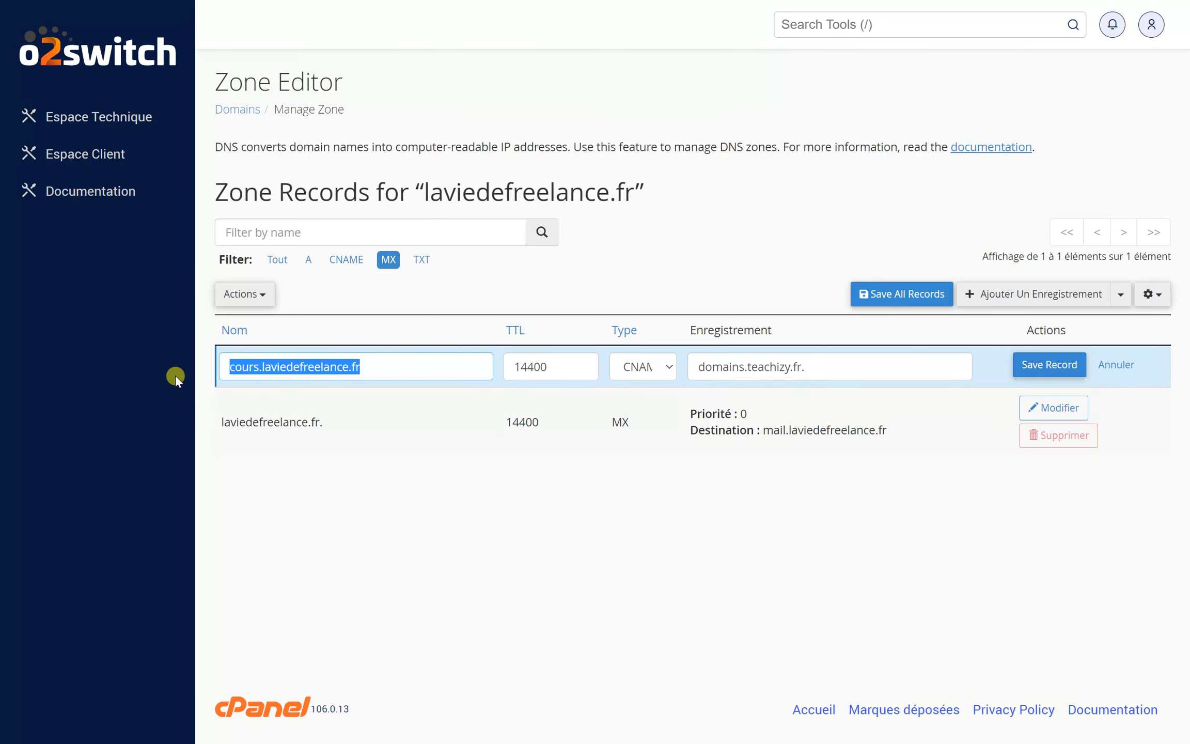
{"action": "left_click", "coordinate": [263, 367]}
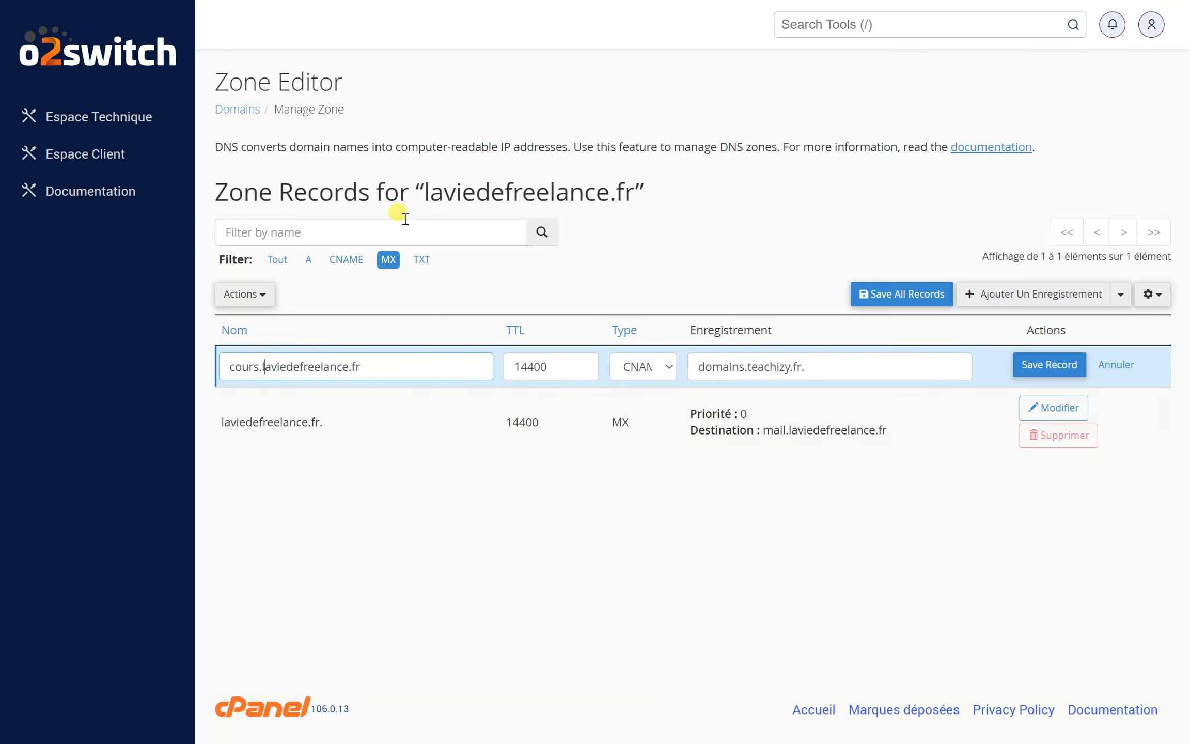
{"action": "left_click_drag", "start_coordinate": [429, 192], "coordinate": [640, 194]}
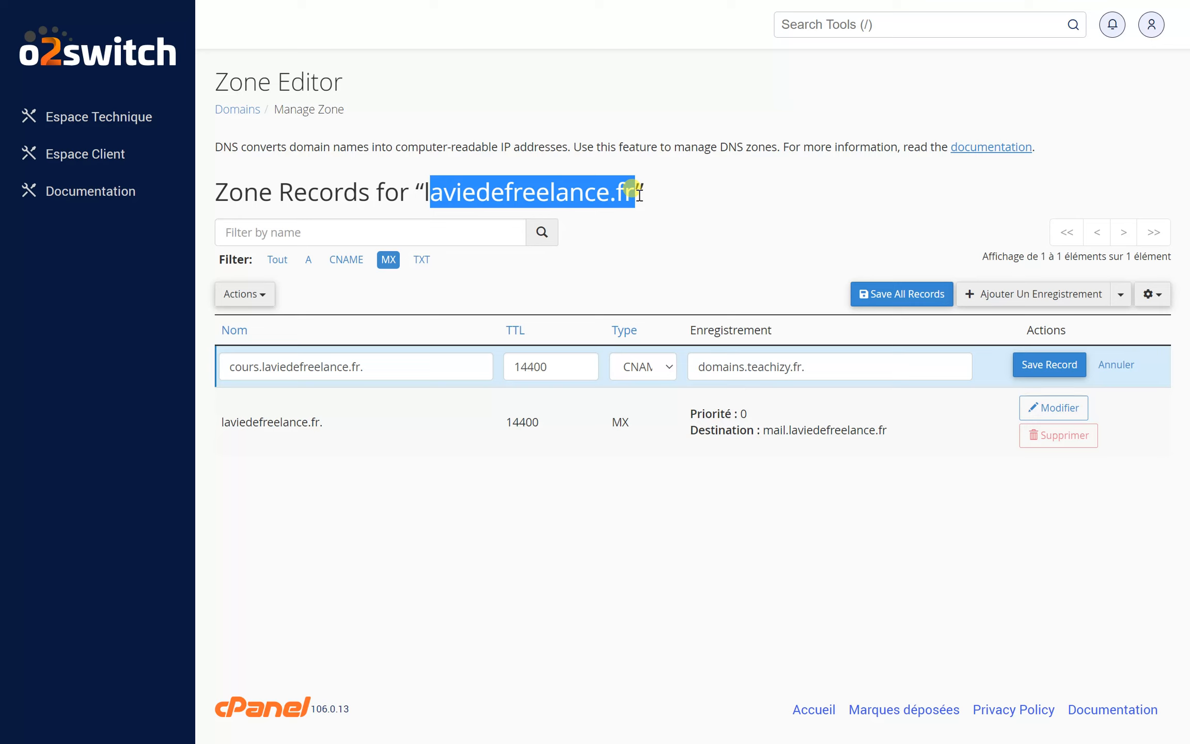
{"action": "left_click_drag", "start_coordinate": [258, 366], "coordinate": [490, 346]}
{"action": "key", "text": "BackSpace"}
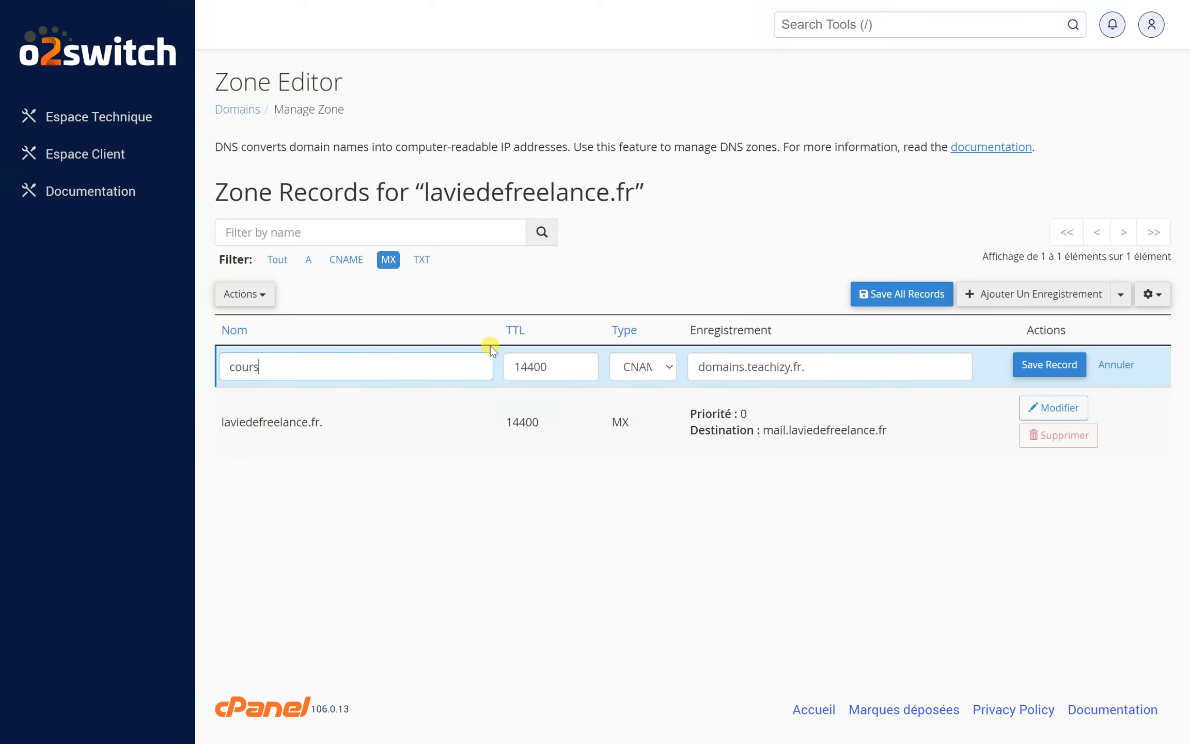